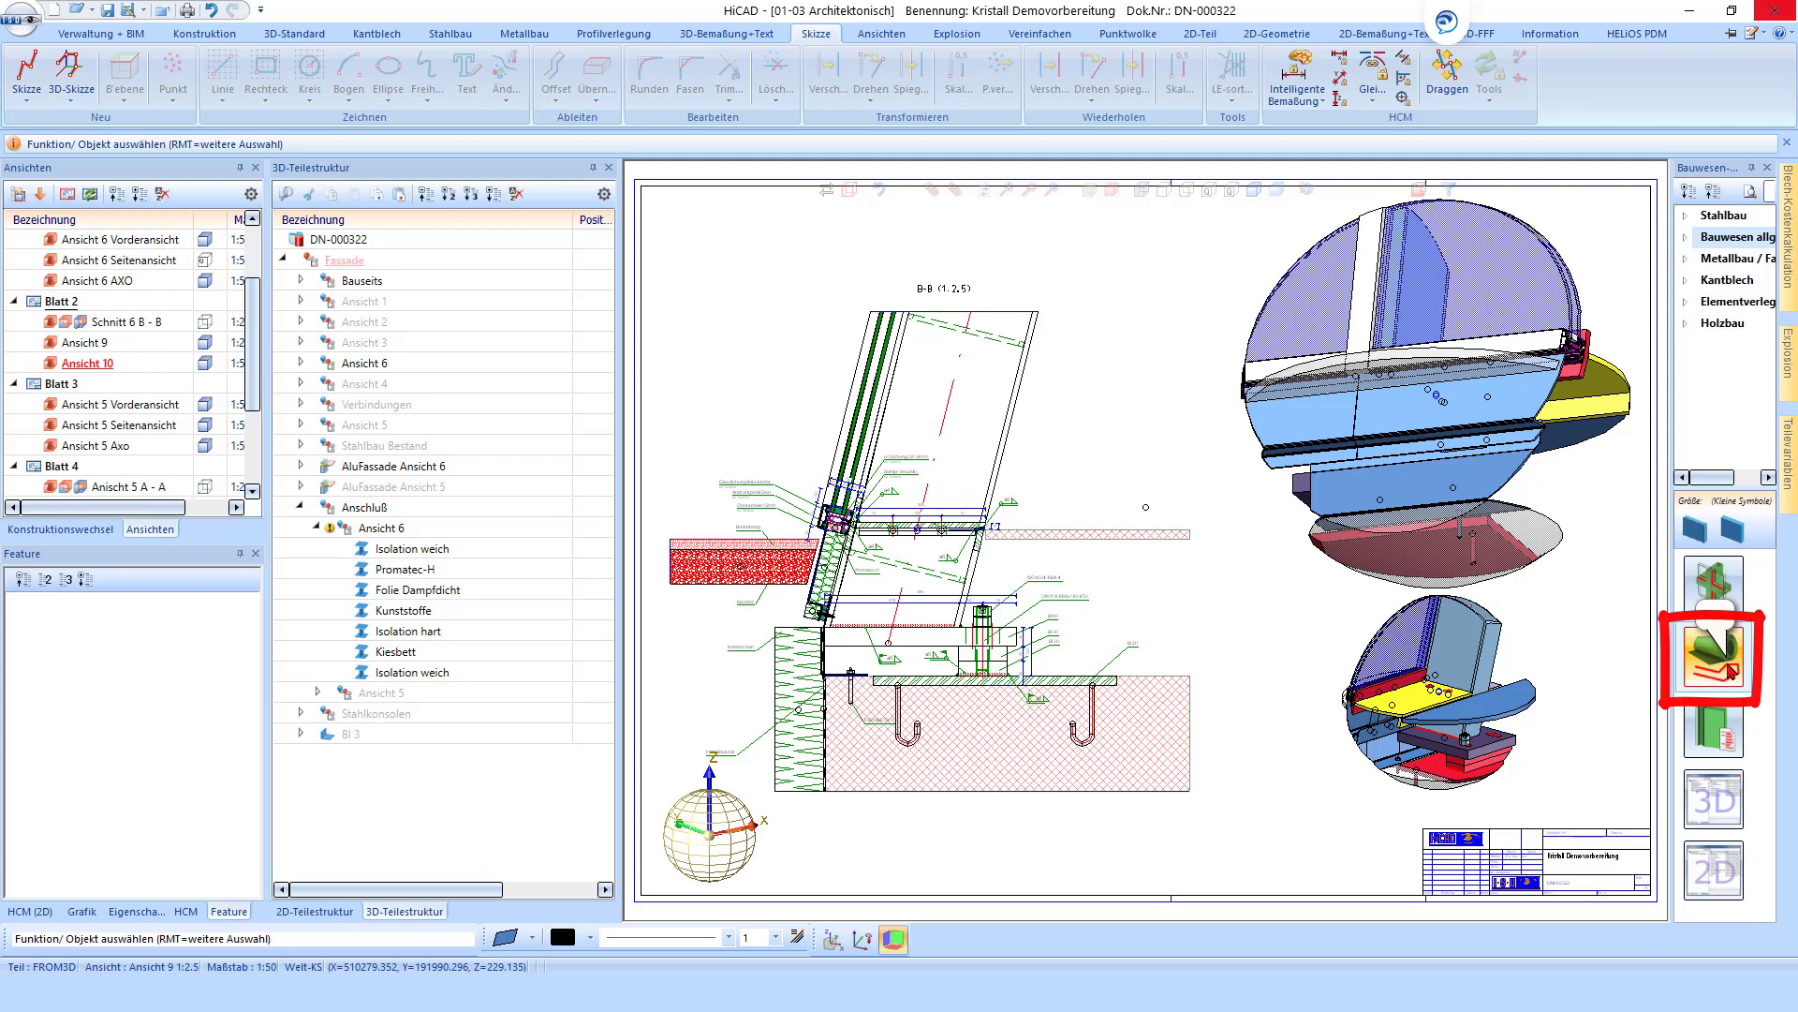
Zoom into section B-B and select the 'Isolation weich' insulation part.
scroll(814, 585, up, 2)
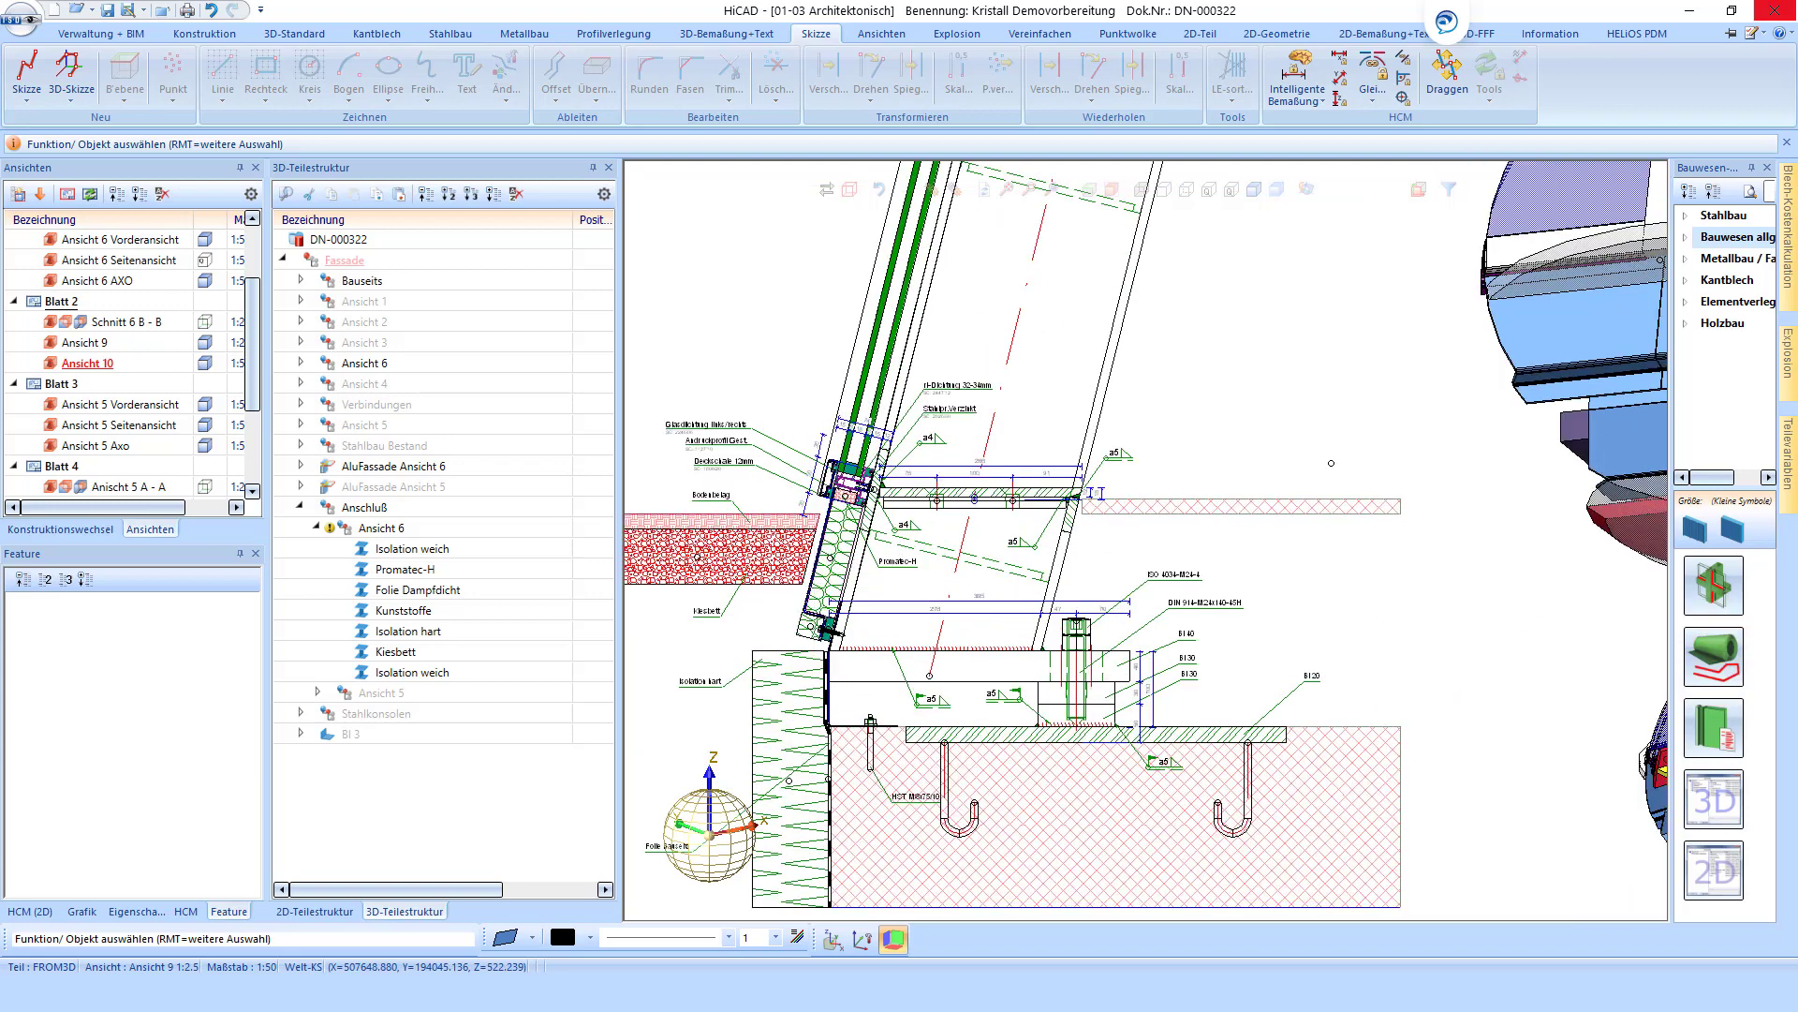
scroll(847, 600, up, 3)
scroll(848, 600, up, 2)
click(848, 613)
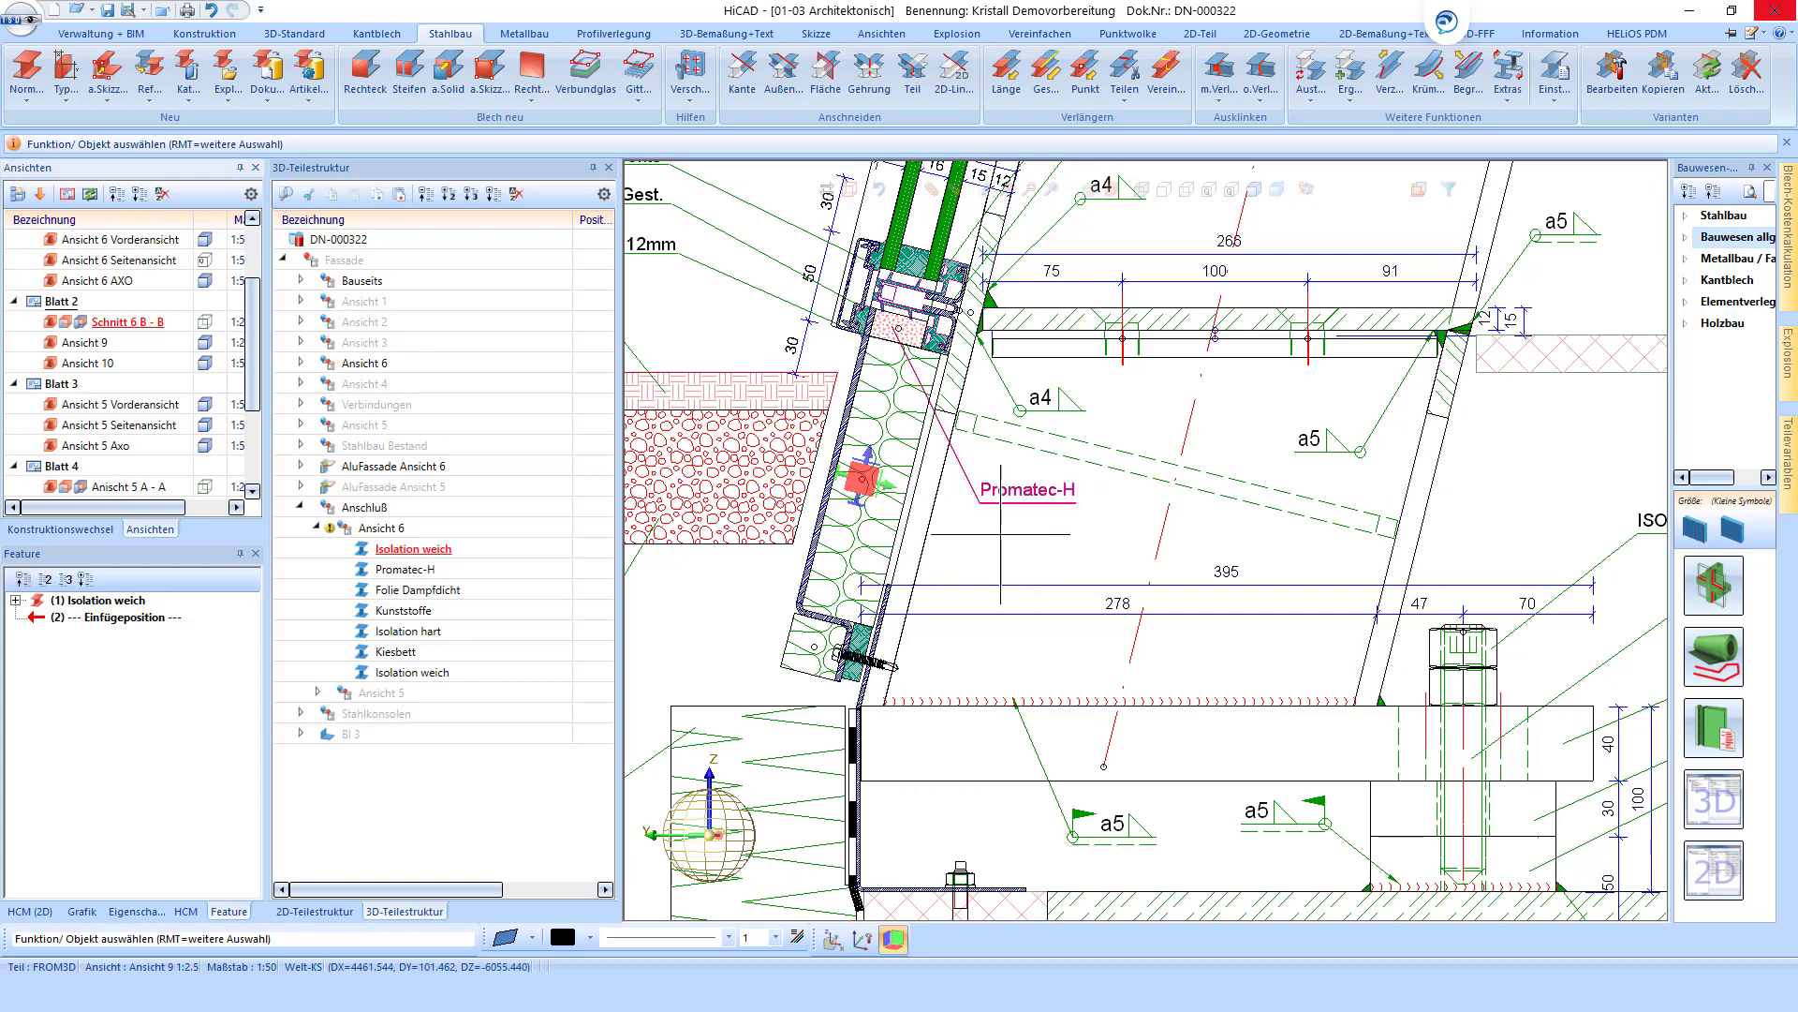
Zoom further into the insulation and Promatec-H layers at the facade joint.
scroll(793, 676, up, 1)
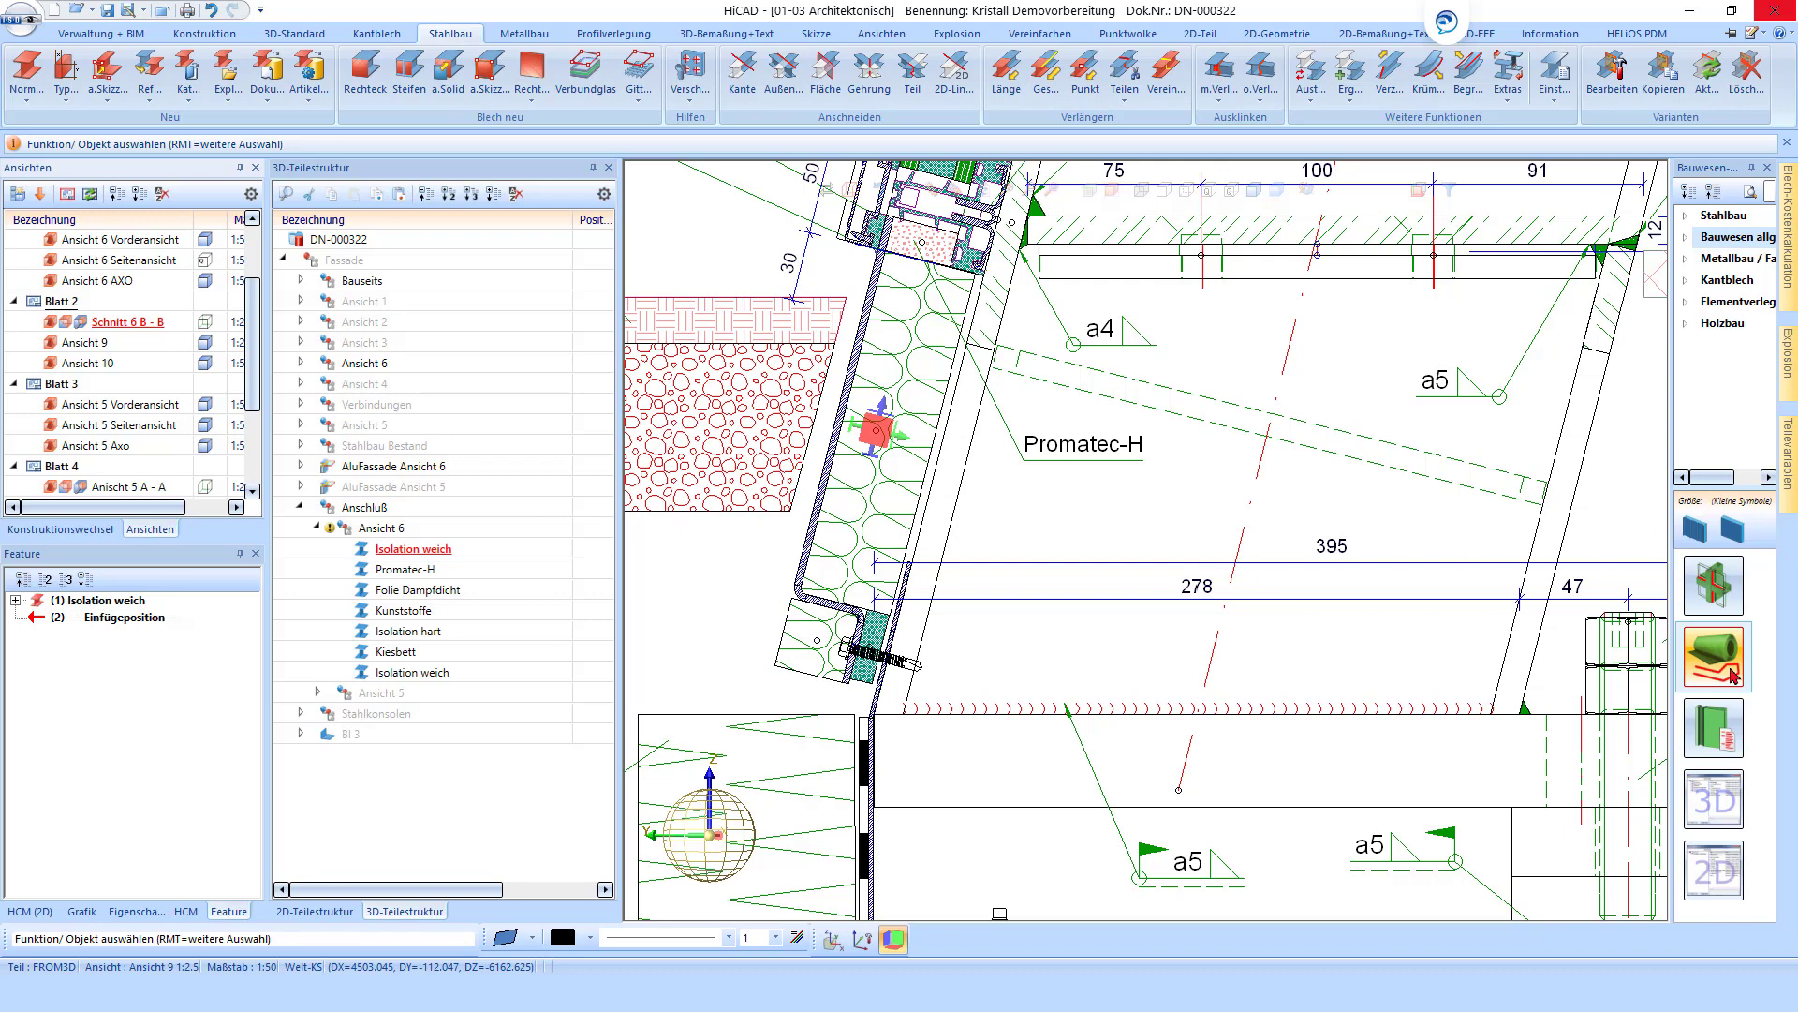
Start a foil and sketch its first points down the Promatec-H outer face.
click(1734, 674)
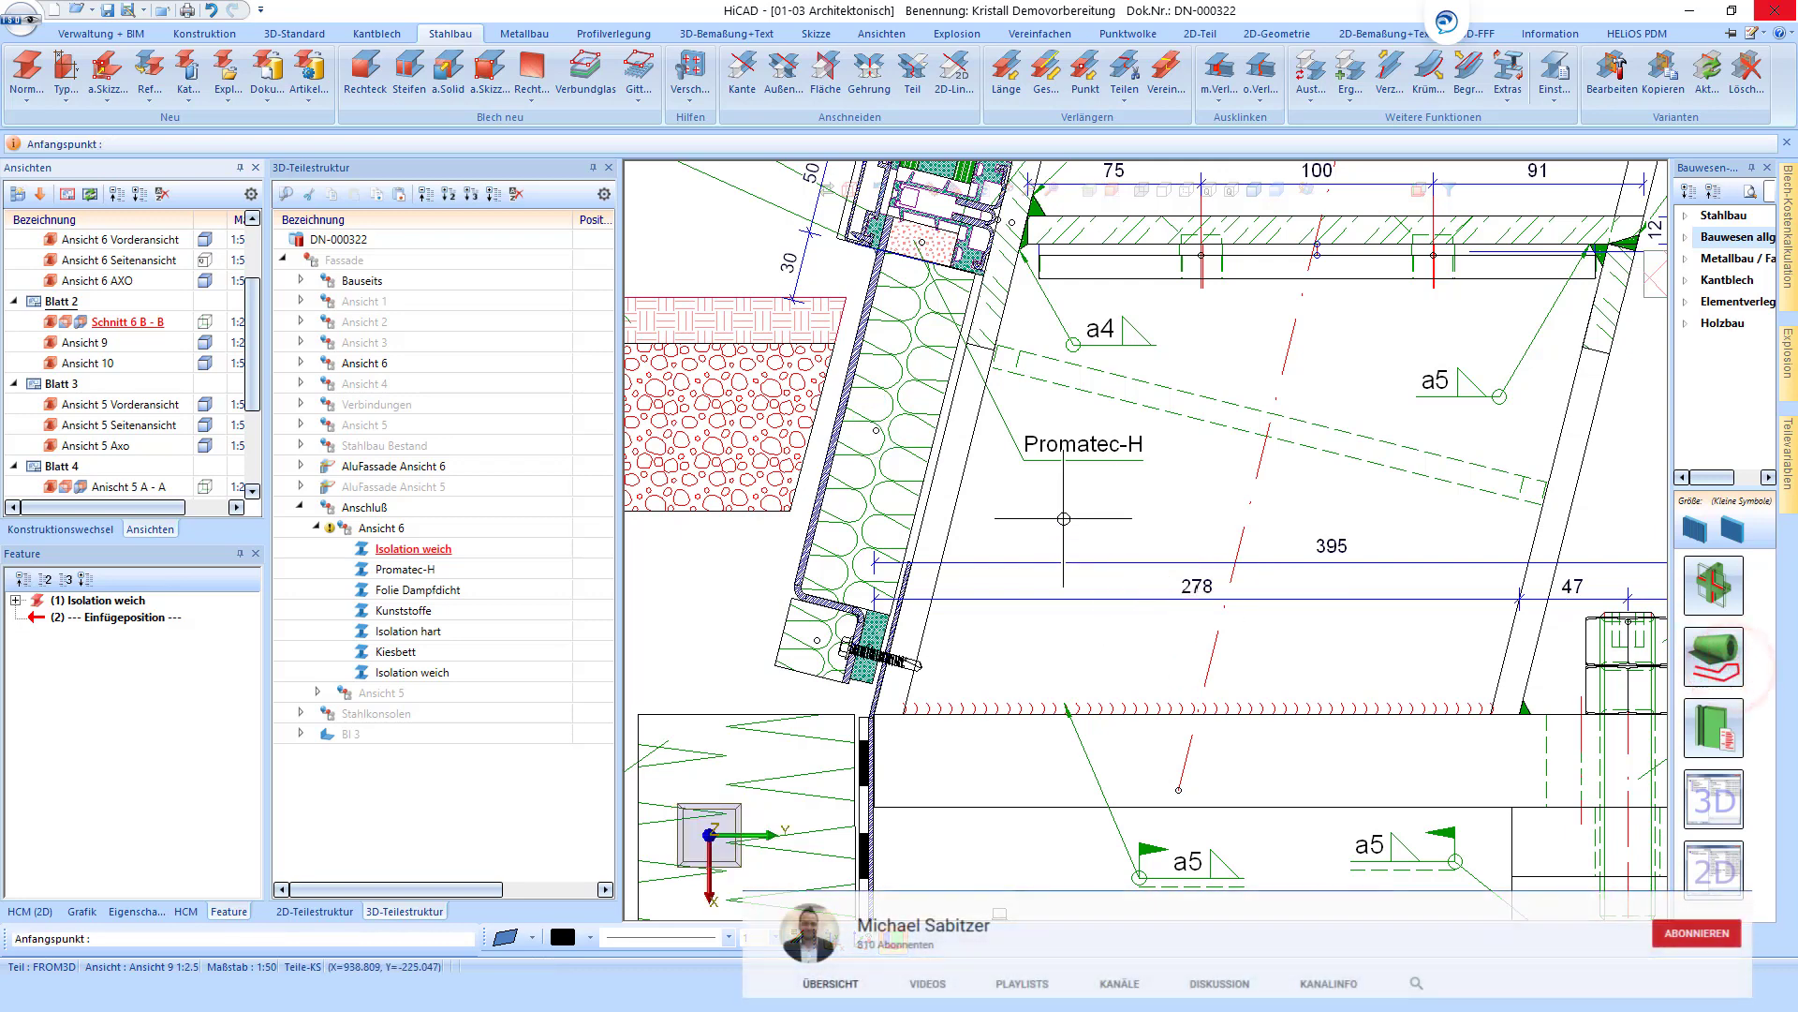
scroll(984, 328, up, 2)
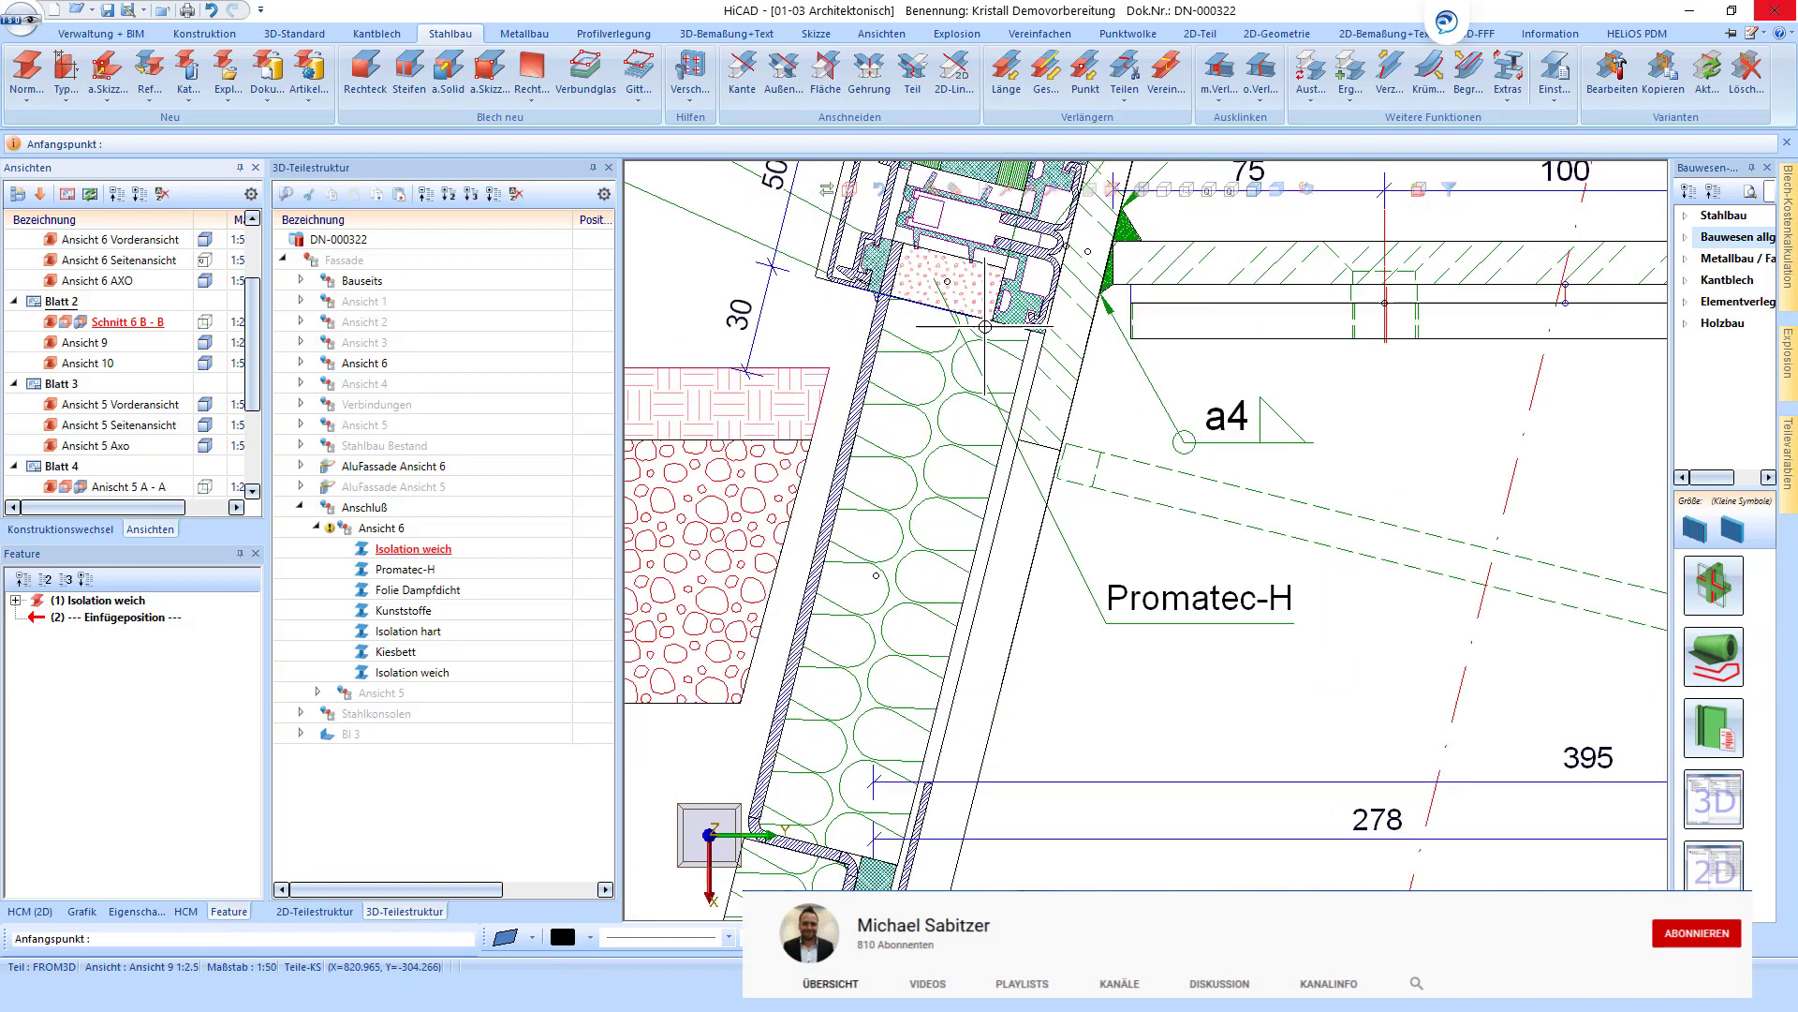
click(1036, 351)
scroll(1036, 352, down, 1)
scroll(1040, 421, up, 2)
scroll(1040, 487, up, 1)
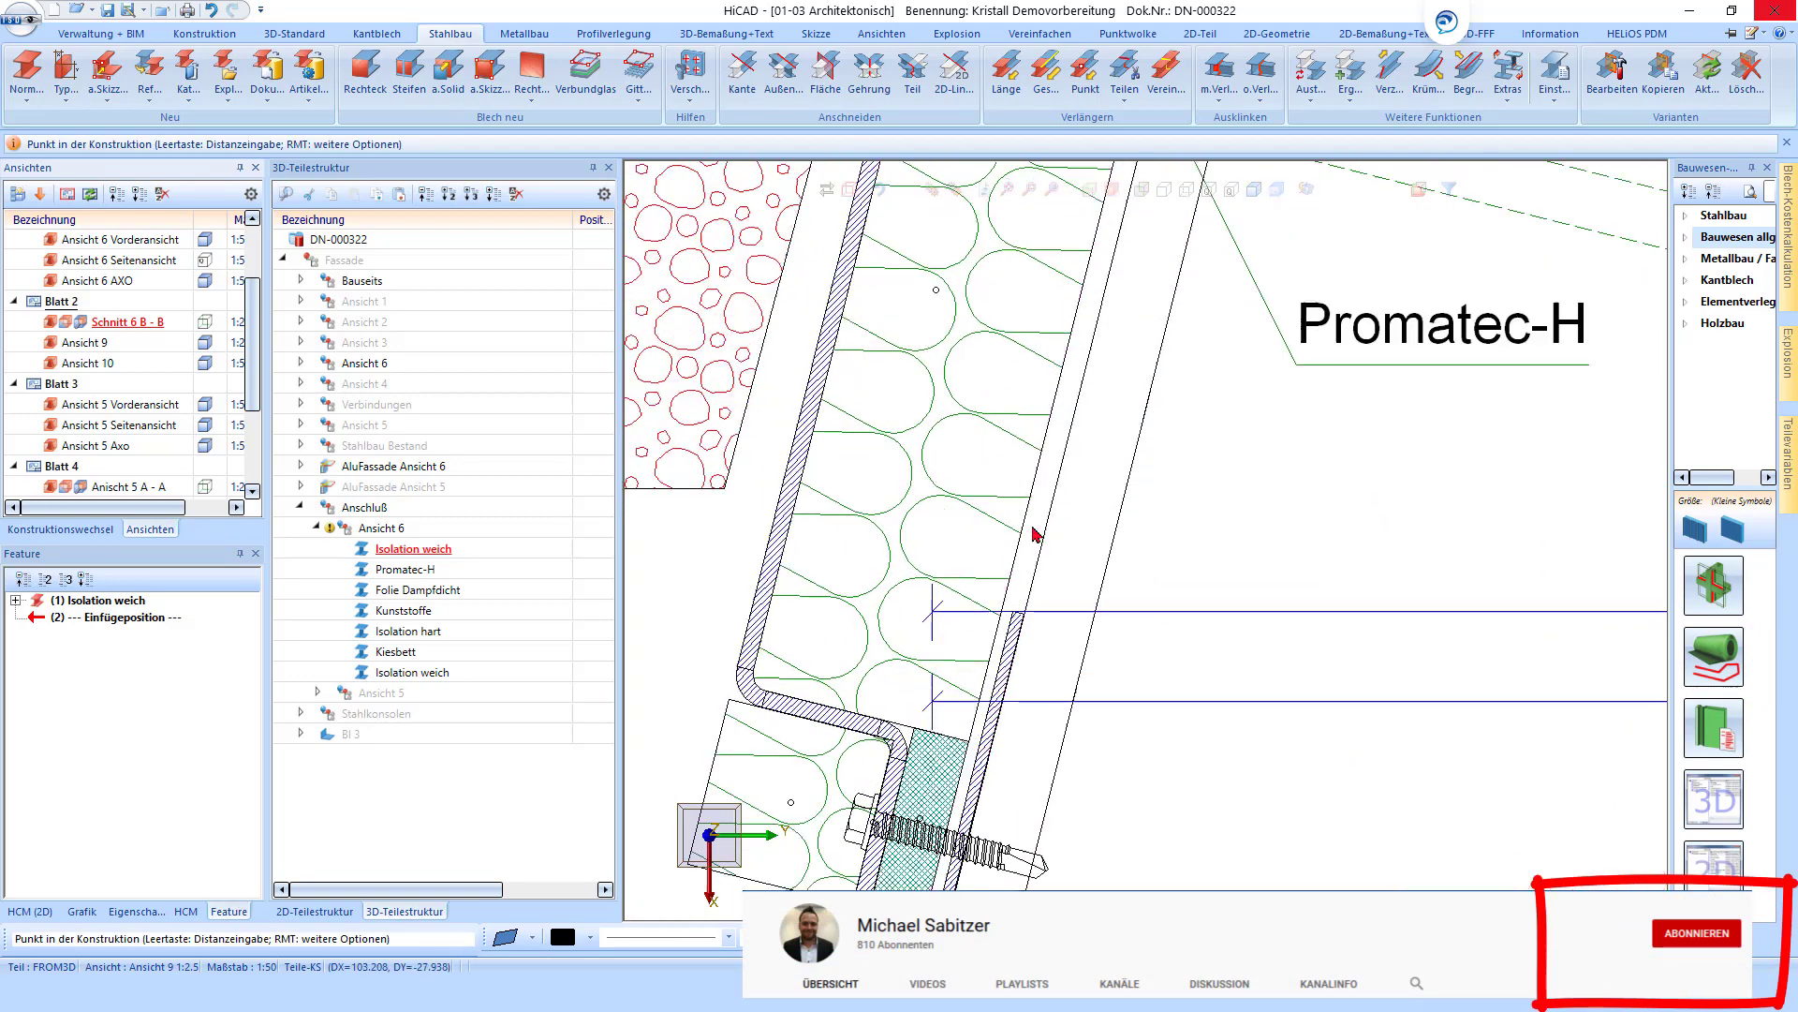
scroll(1046, 540, up, 1)
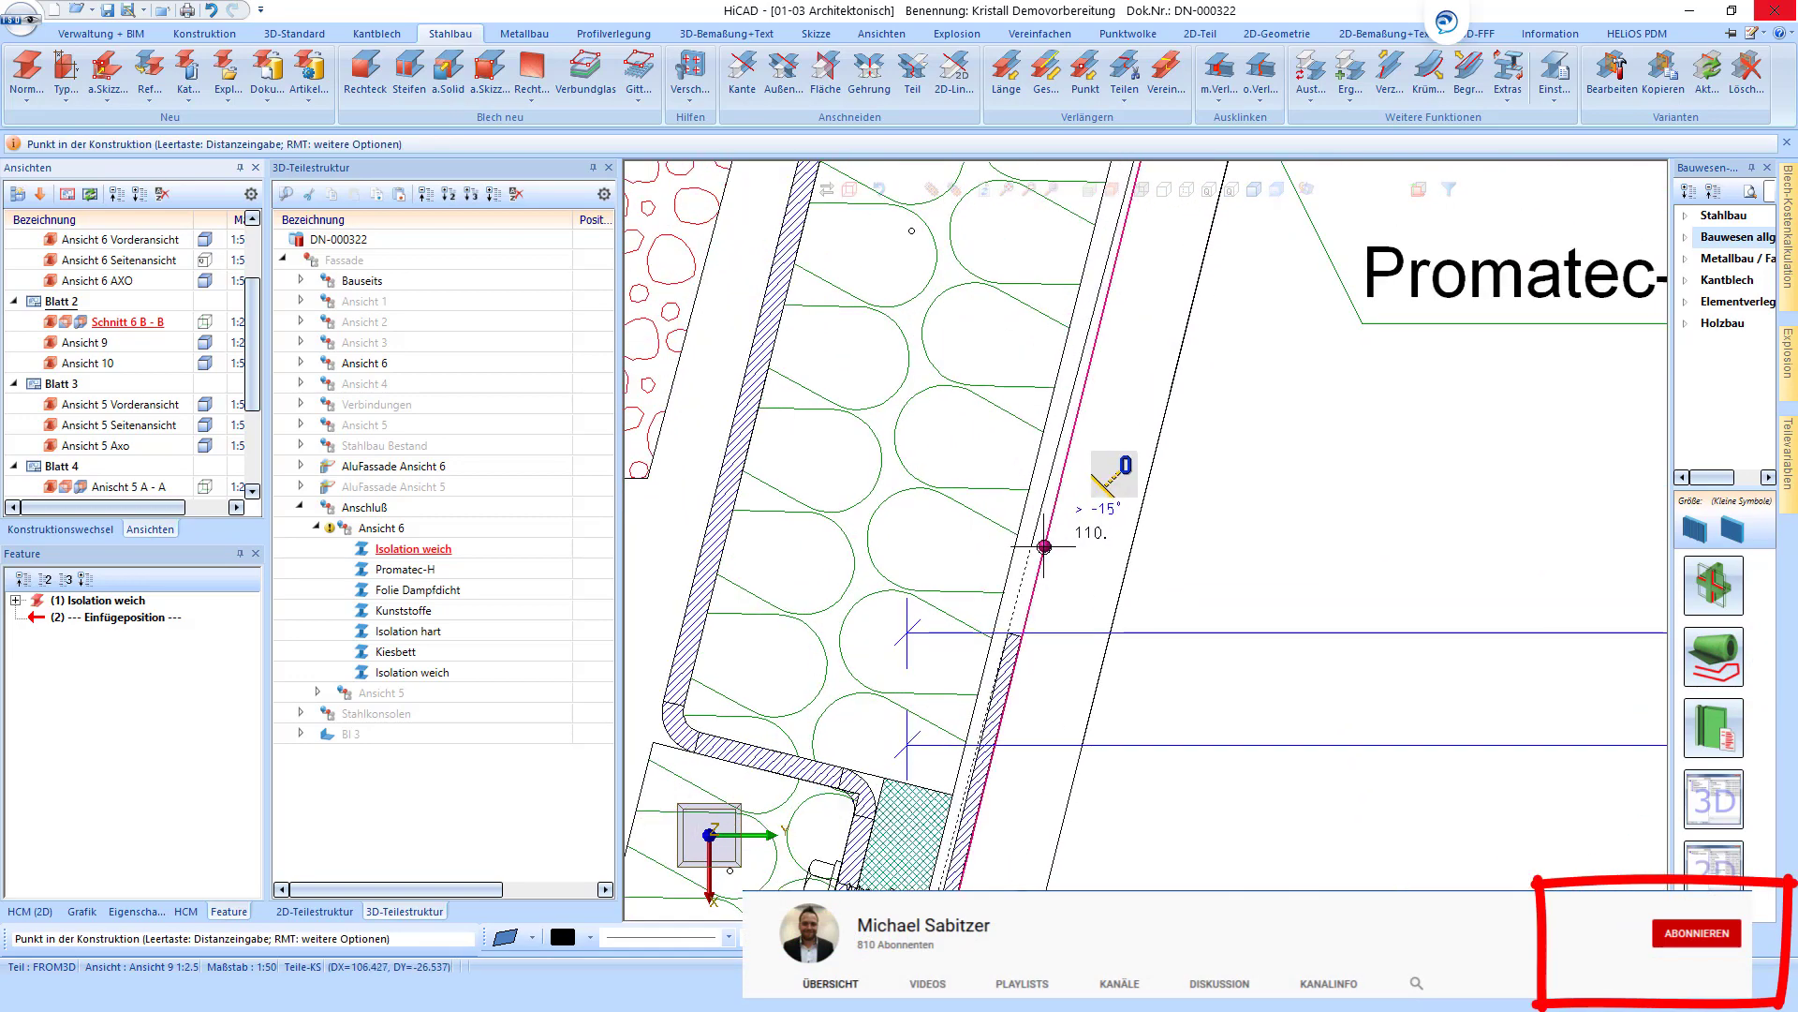
click(1046, 550)
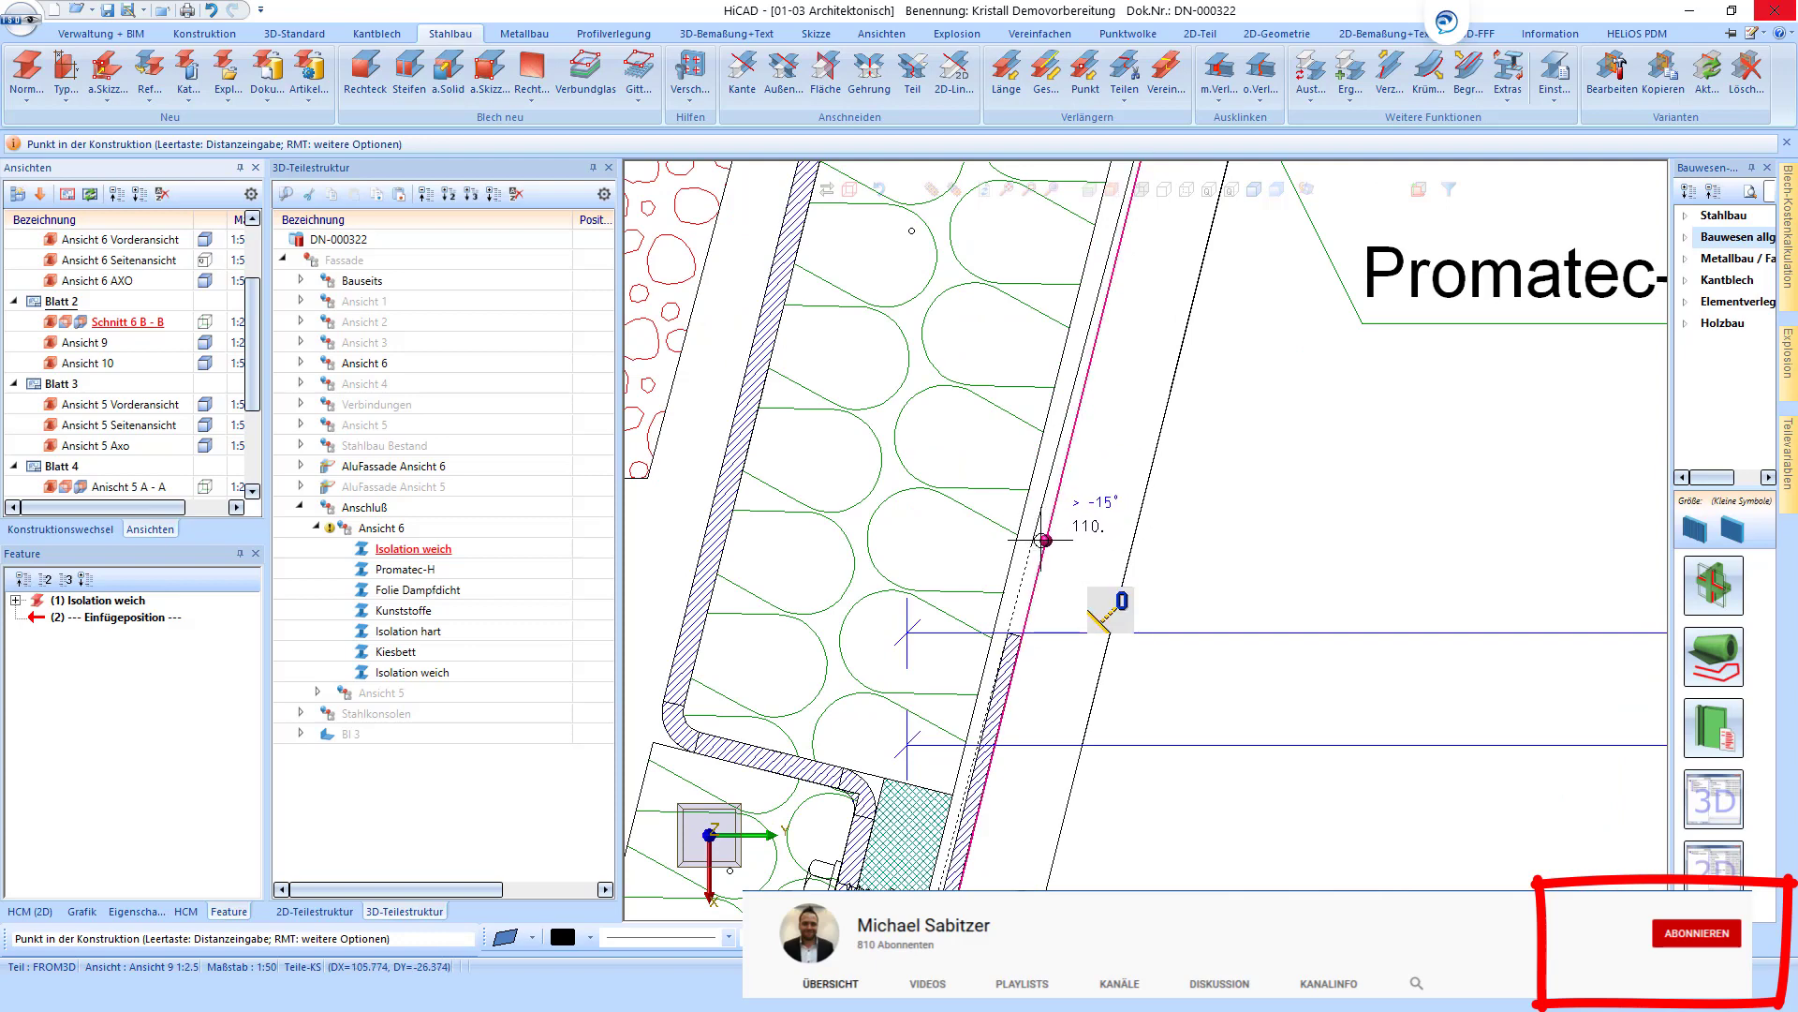
Continue the foil line along the layer's inner edge to the bend by the bracket.
click(1037, 535)
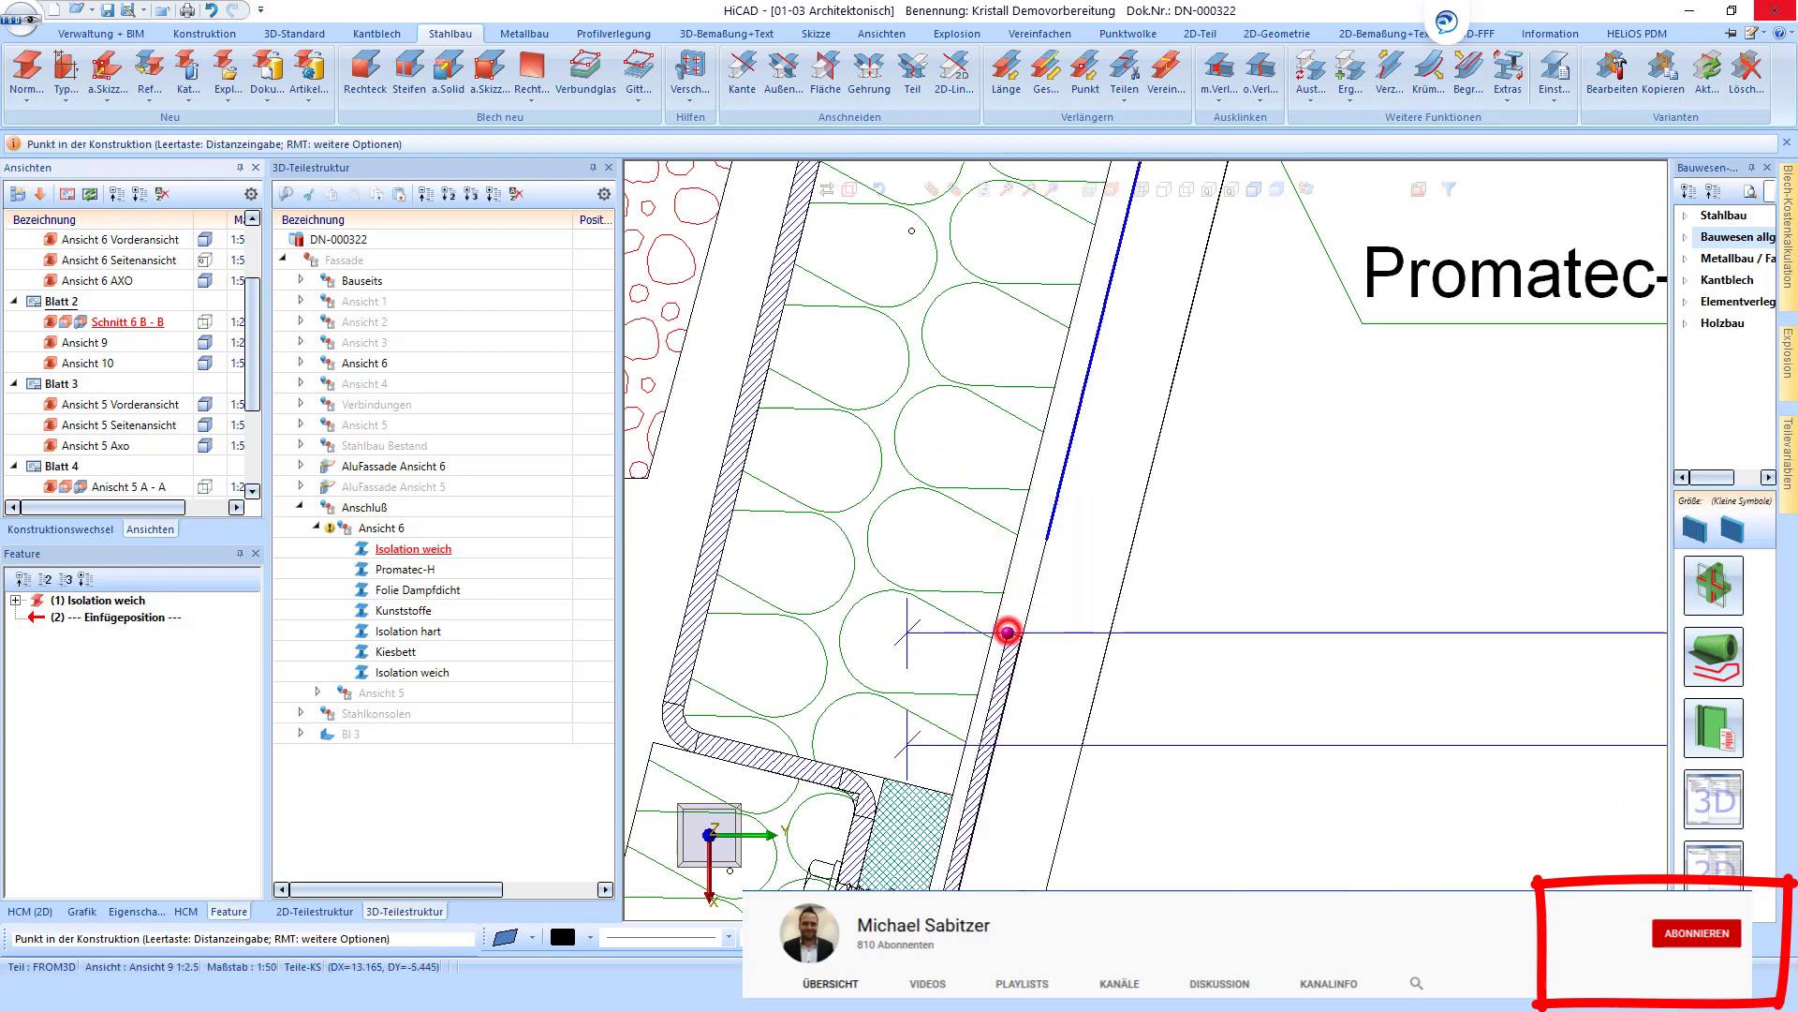
scroll(1008, 631, down, 3)
scroll(1030, 633, down, 1)
scroll(975, 659, up, 5)
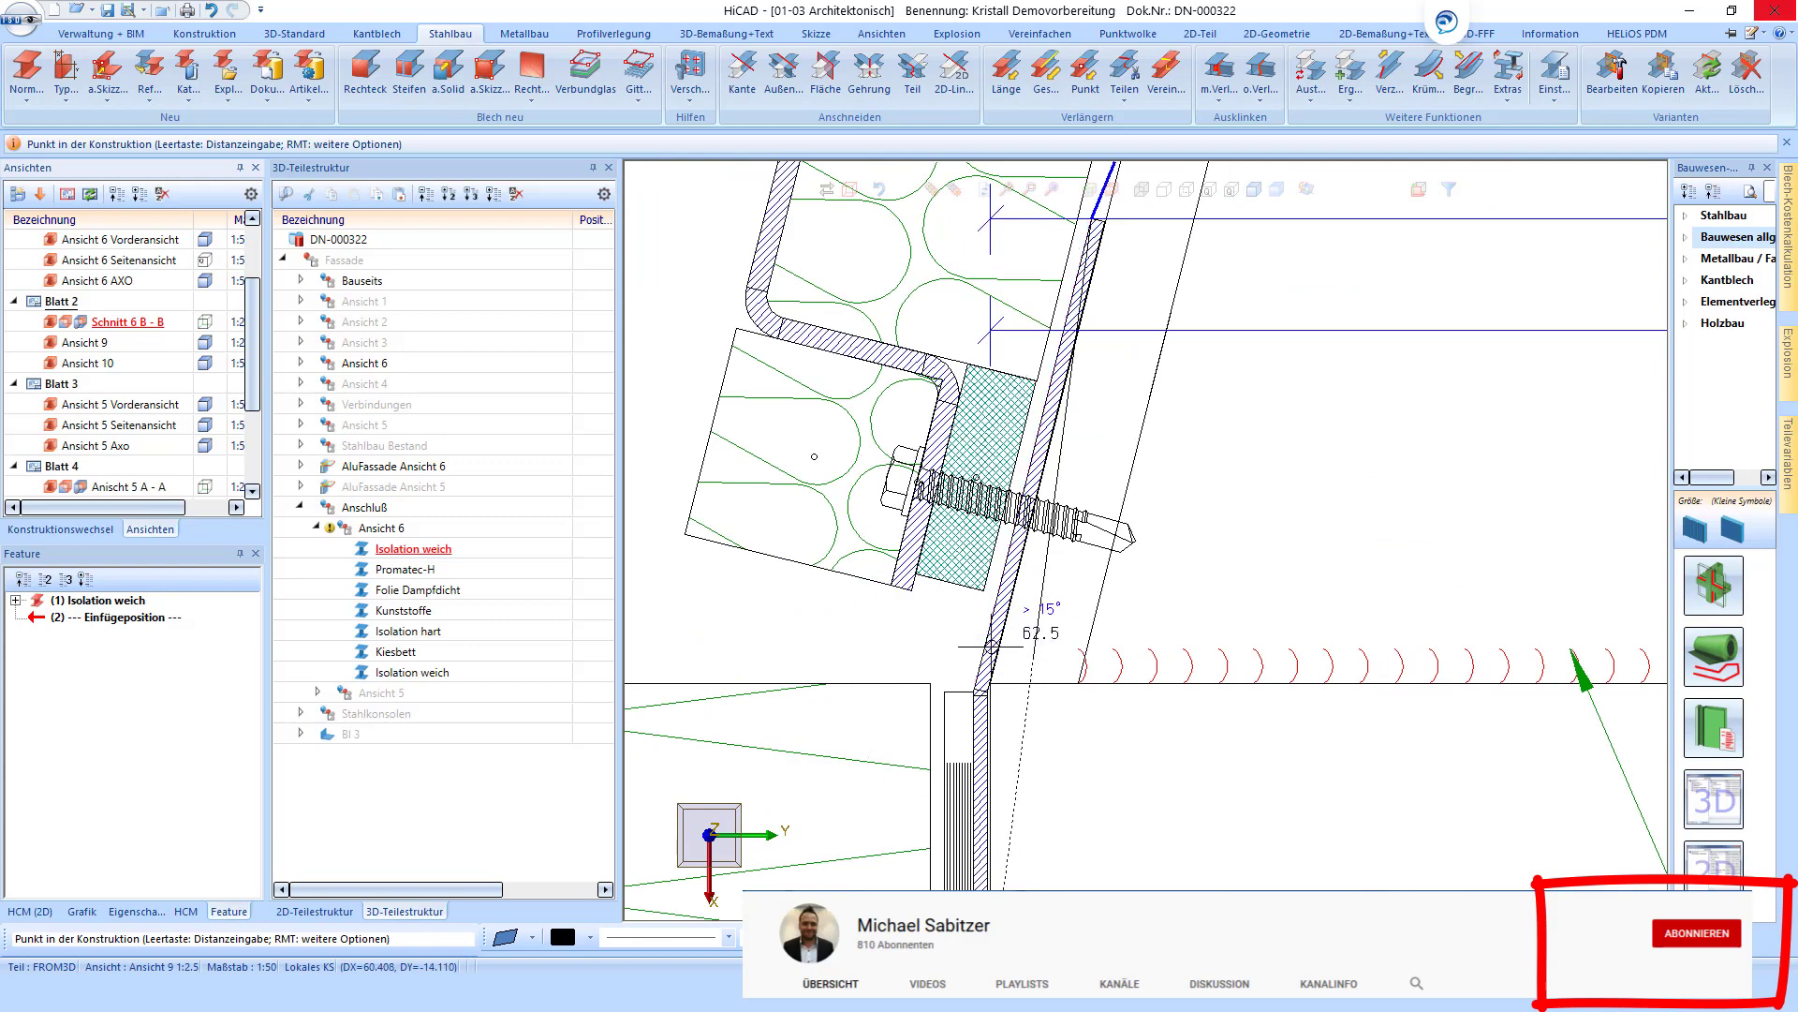
scroll(975, 659, down, 2)
scroll(1002, 600, up, 3)
click(1019, 591)
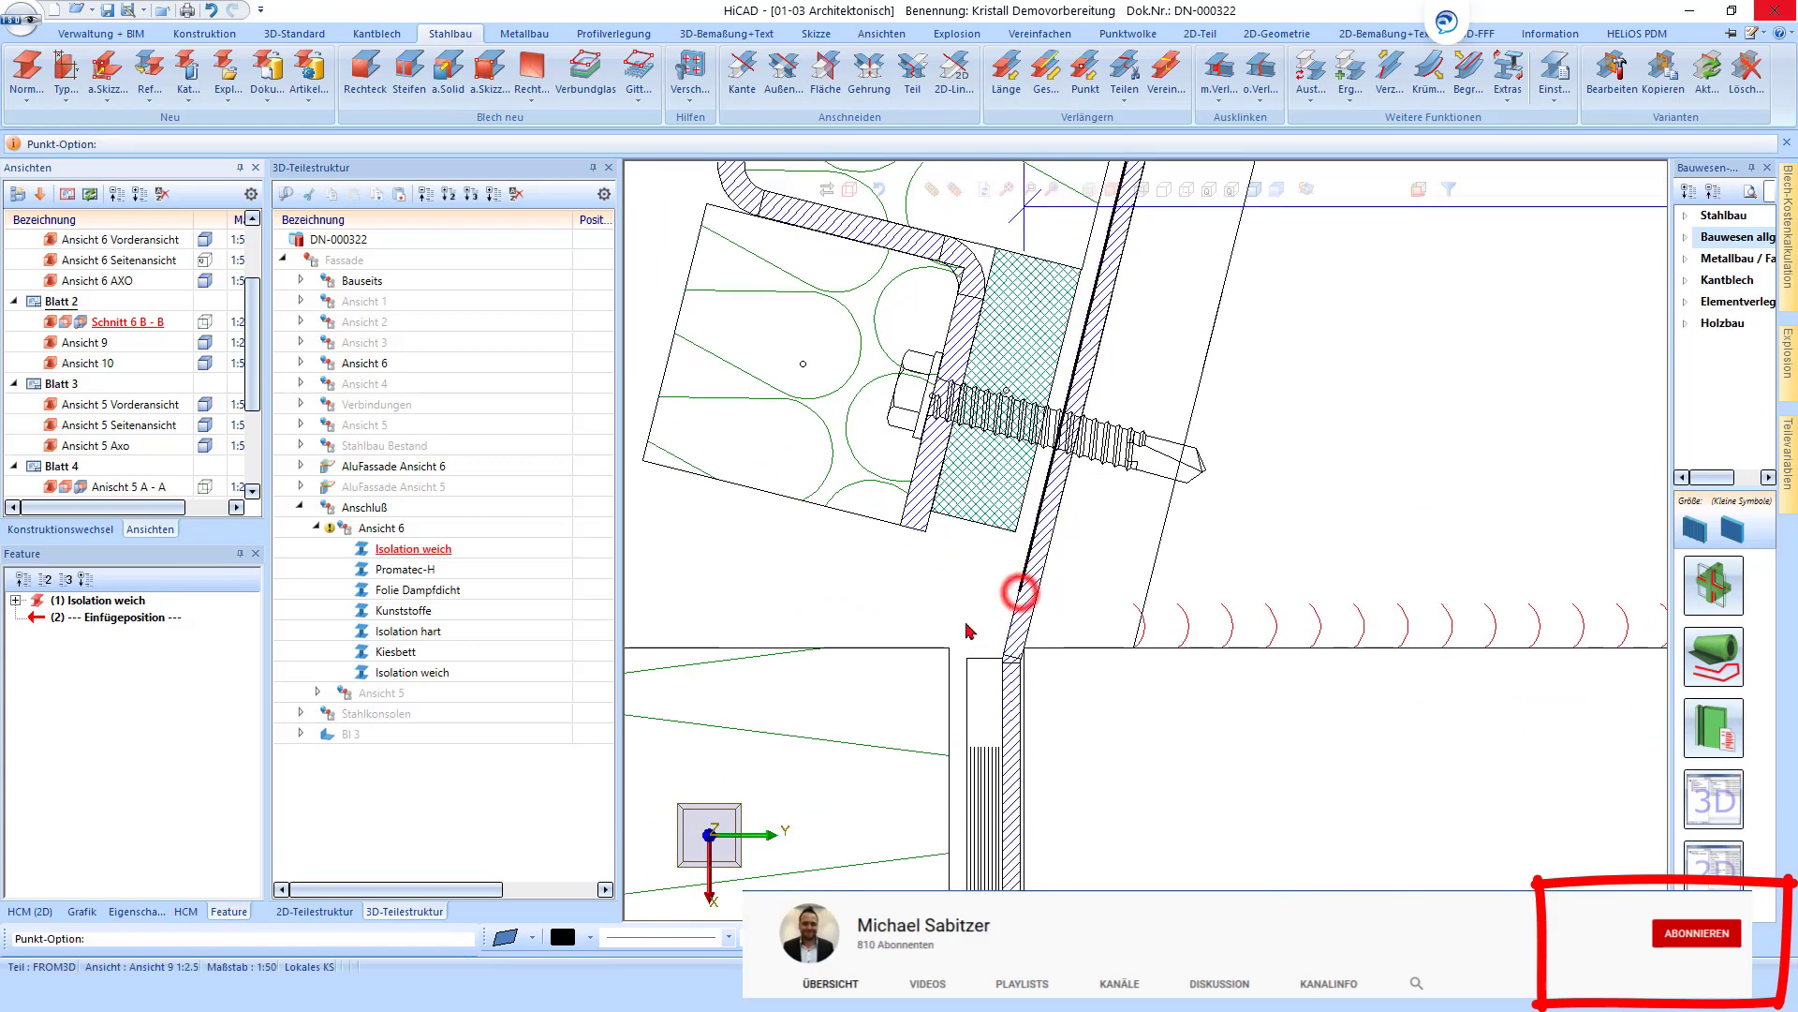
scroll(966, 660, down, 2)
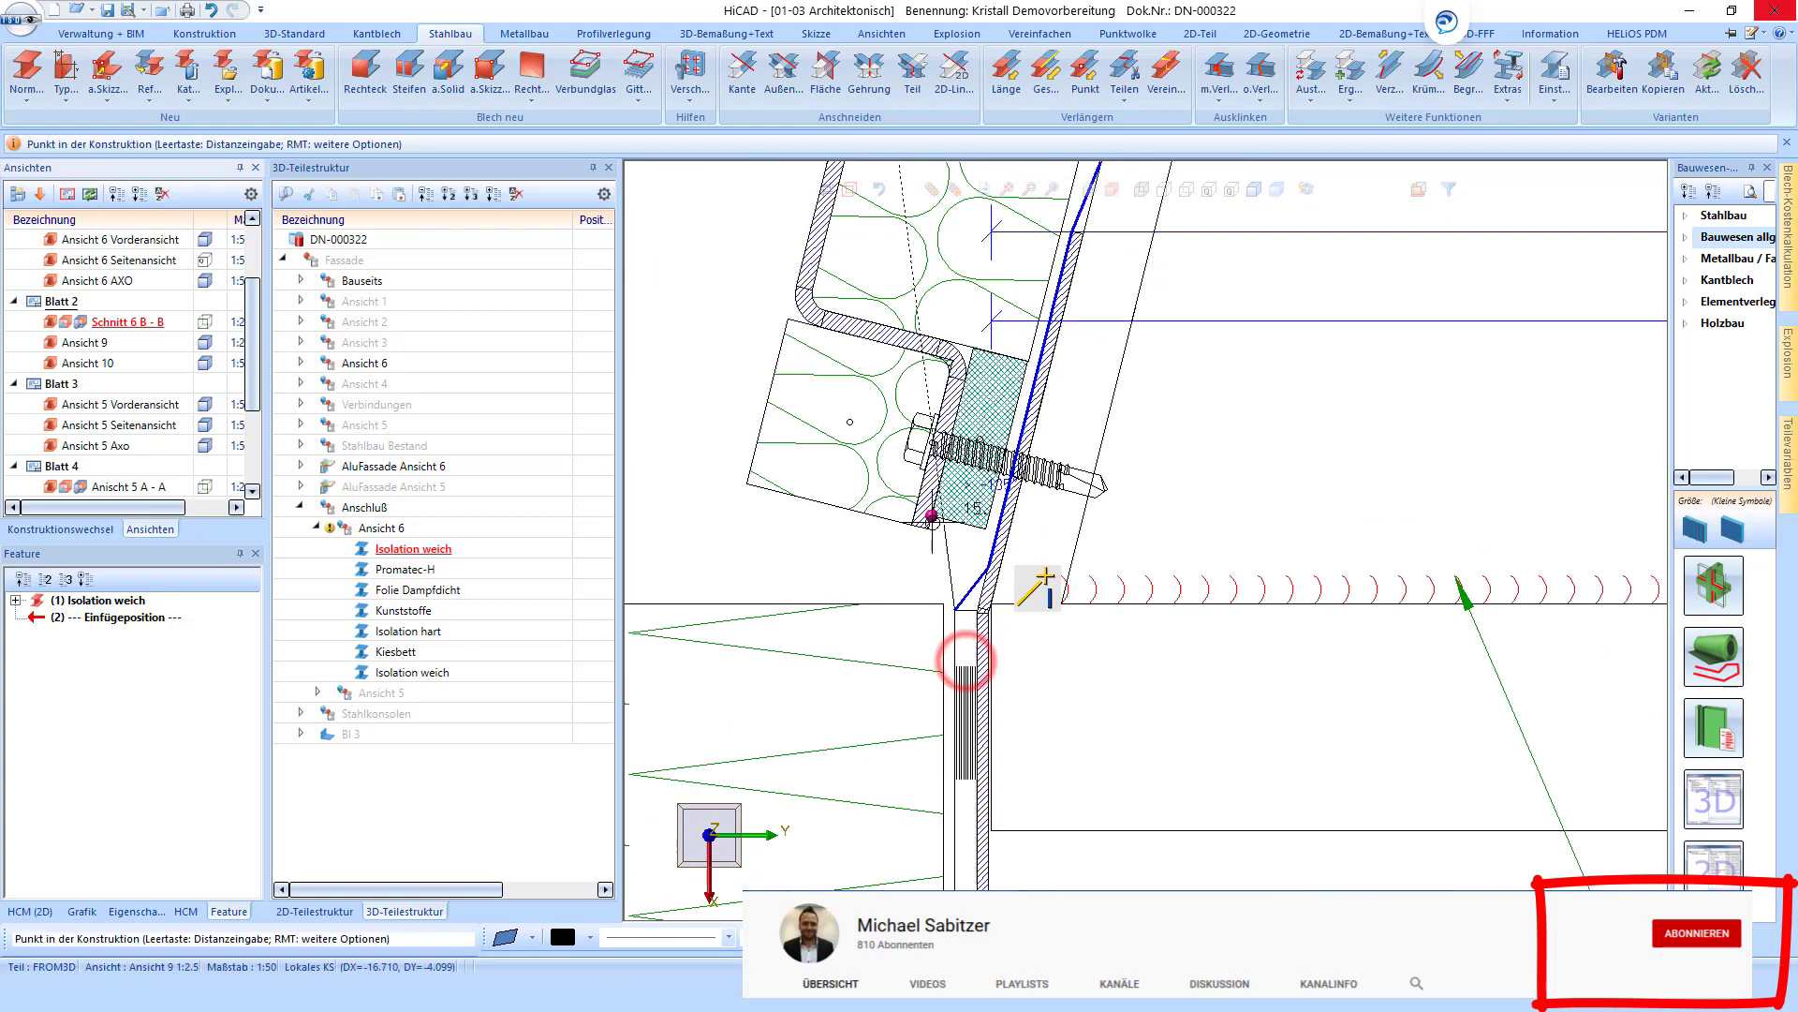
scroll(963, 762, down, 1)
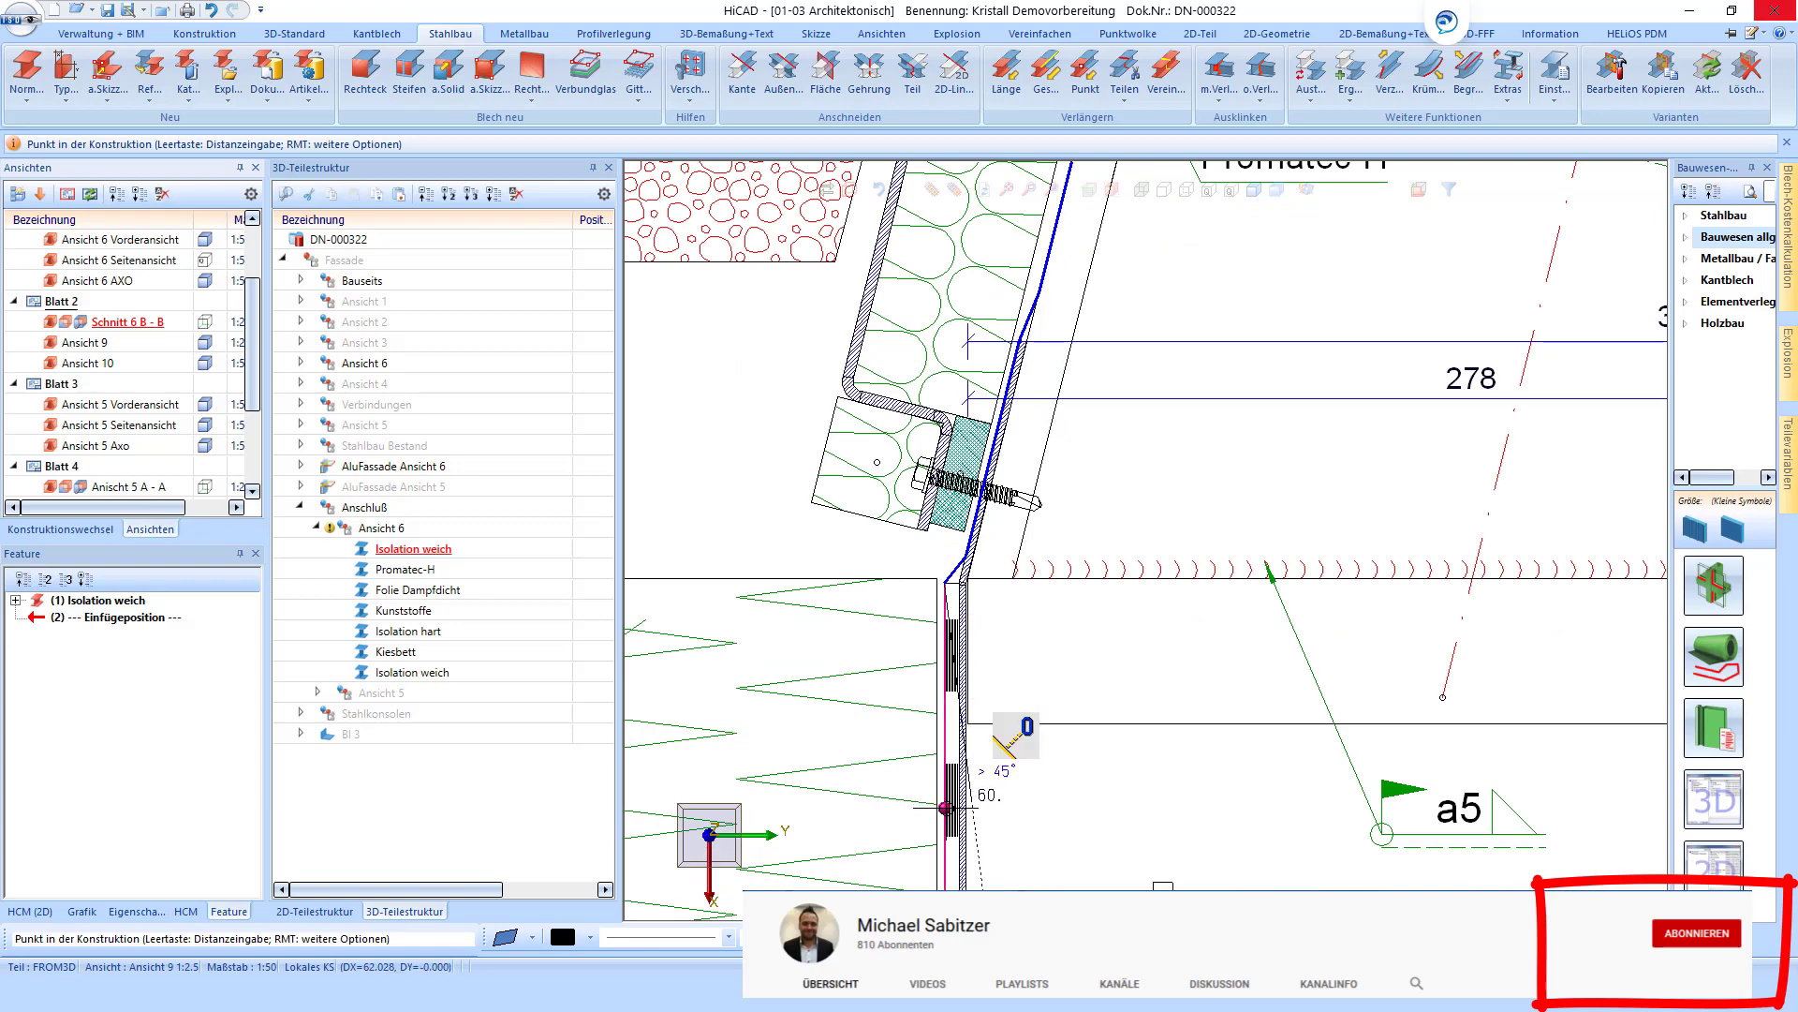
scroll(948, 803, down, 2)
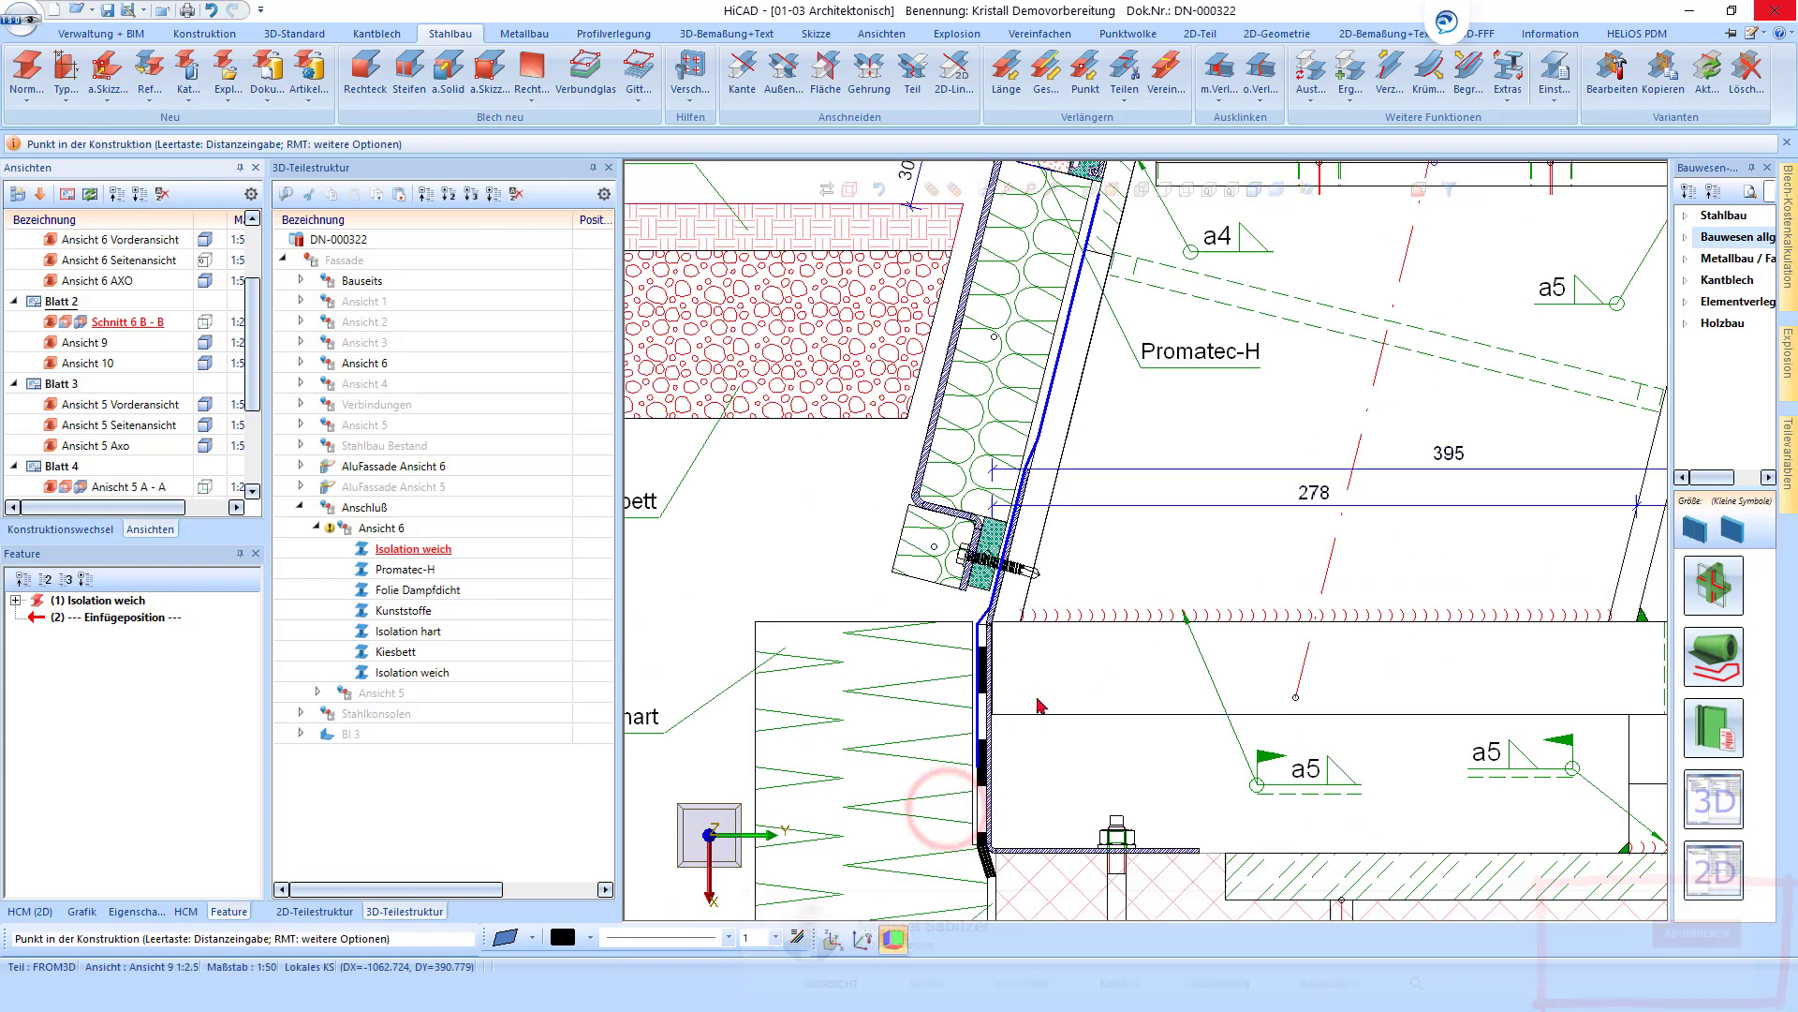
scroll(993, 740, down, 1)
Finish the foil line and apply one thickness direction to all segments (Für alle wählen).
click(1137, 573)
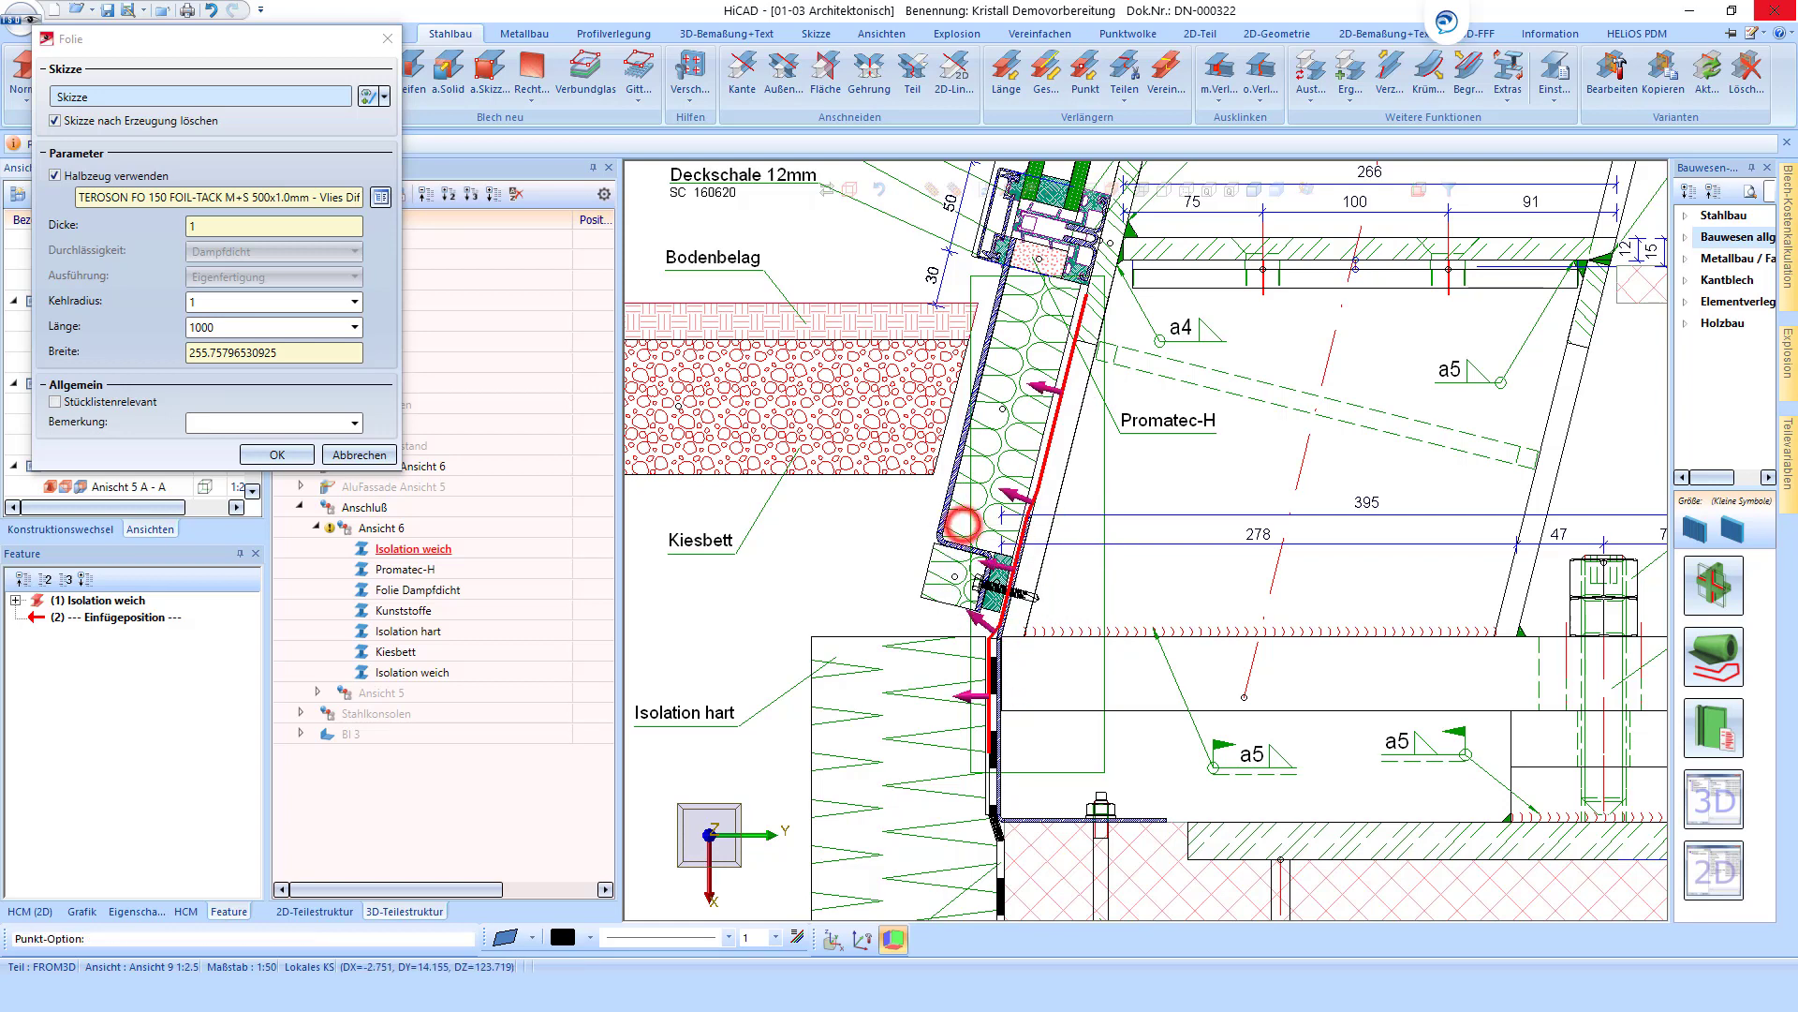
scroll(954, 632, up, 5)
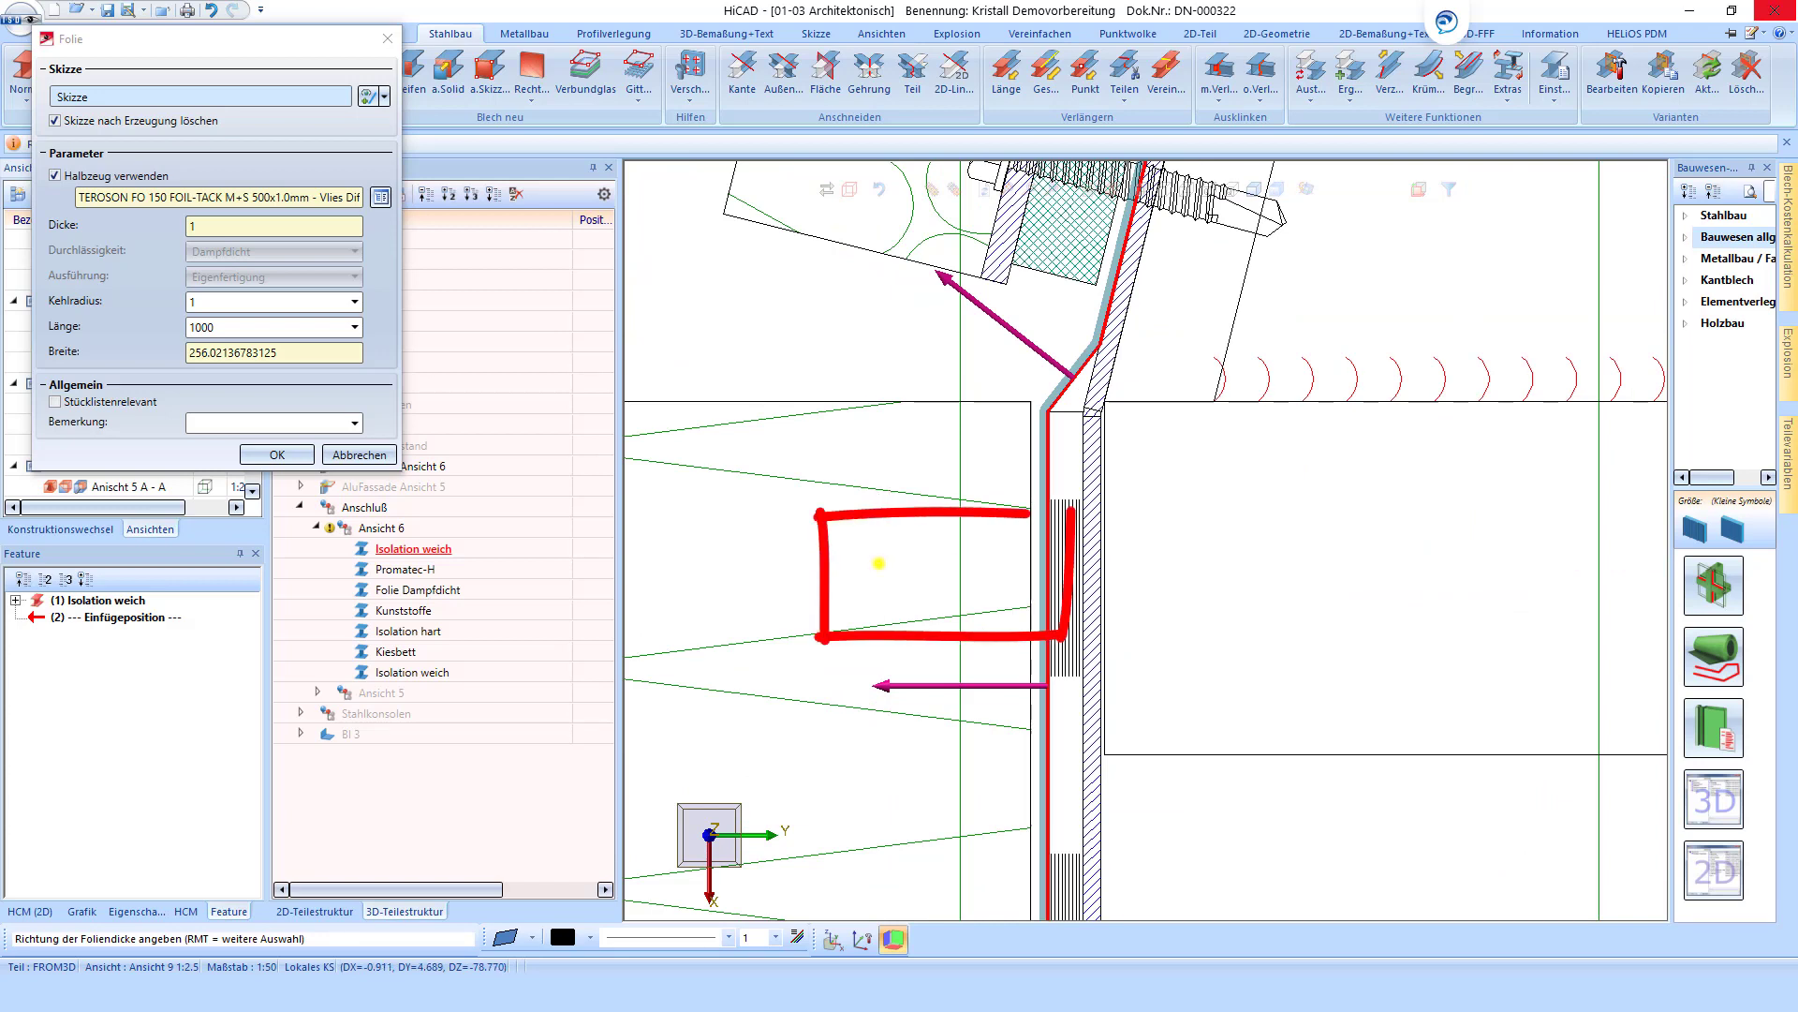
right_click(879, 565)
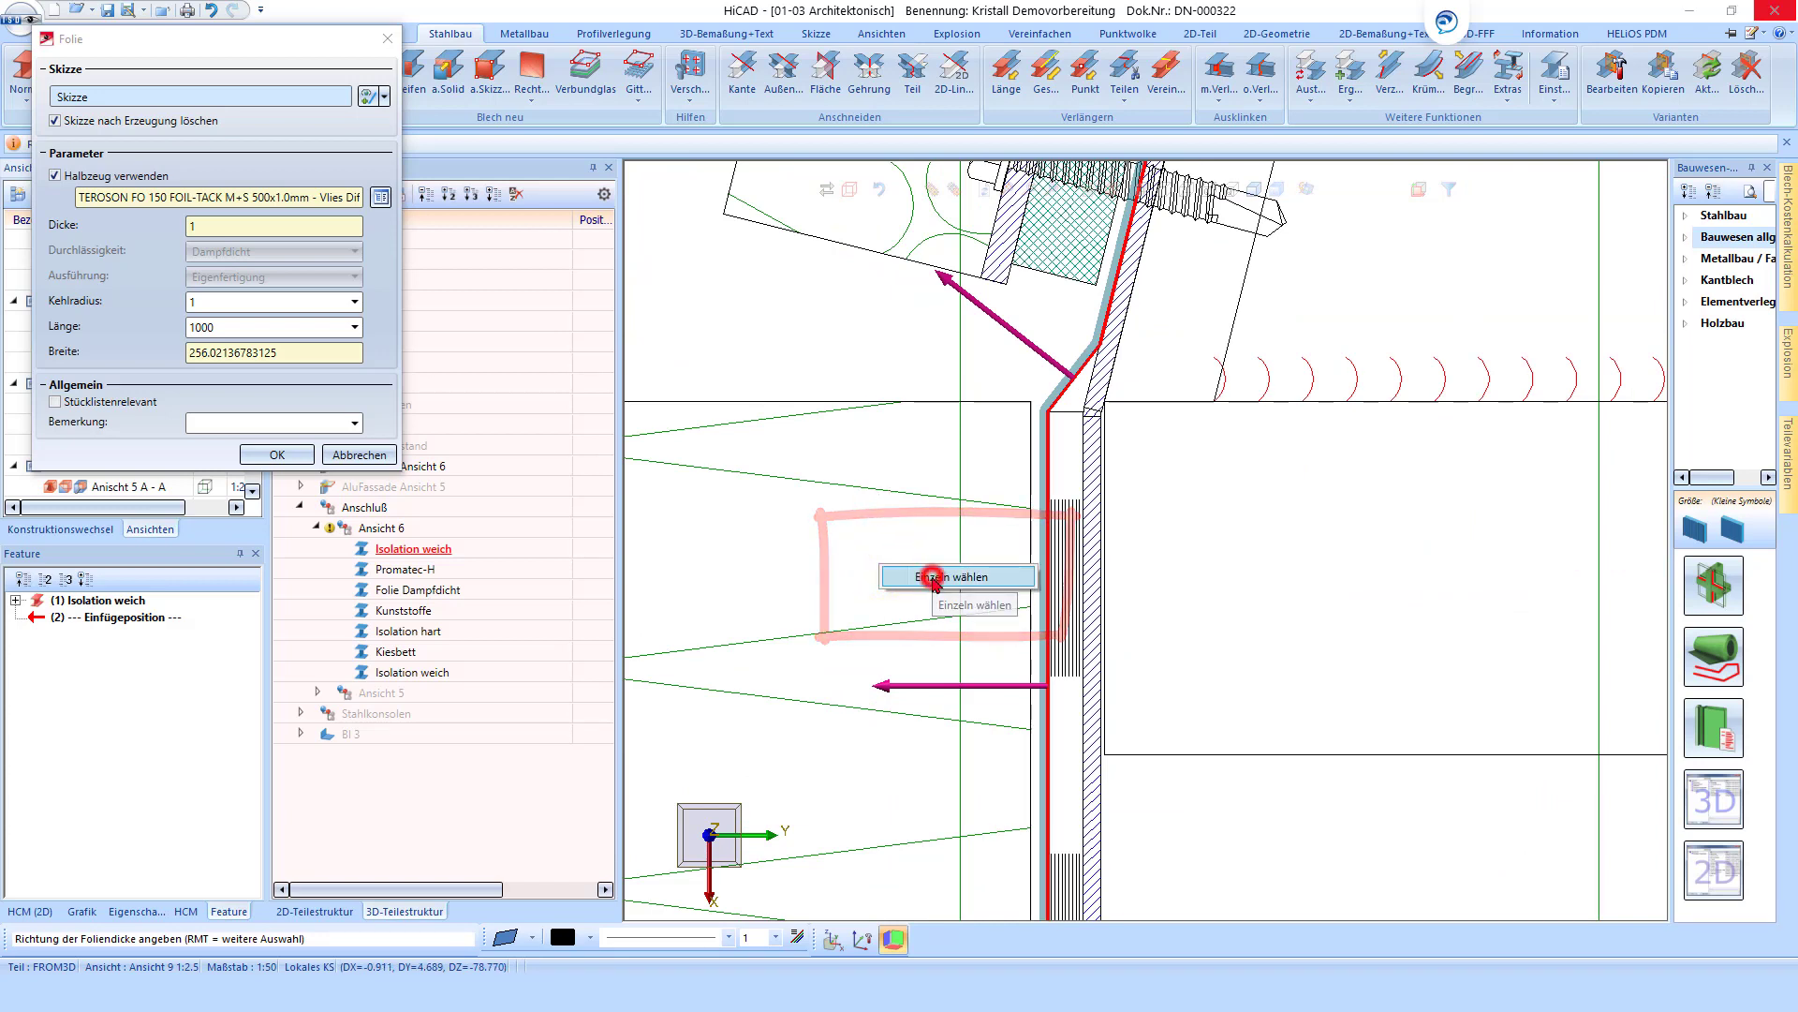
click(933, 579)
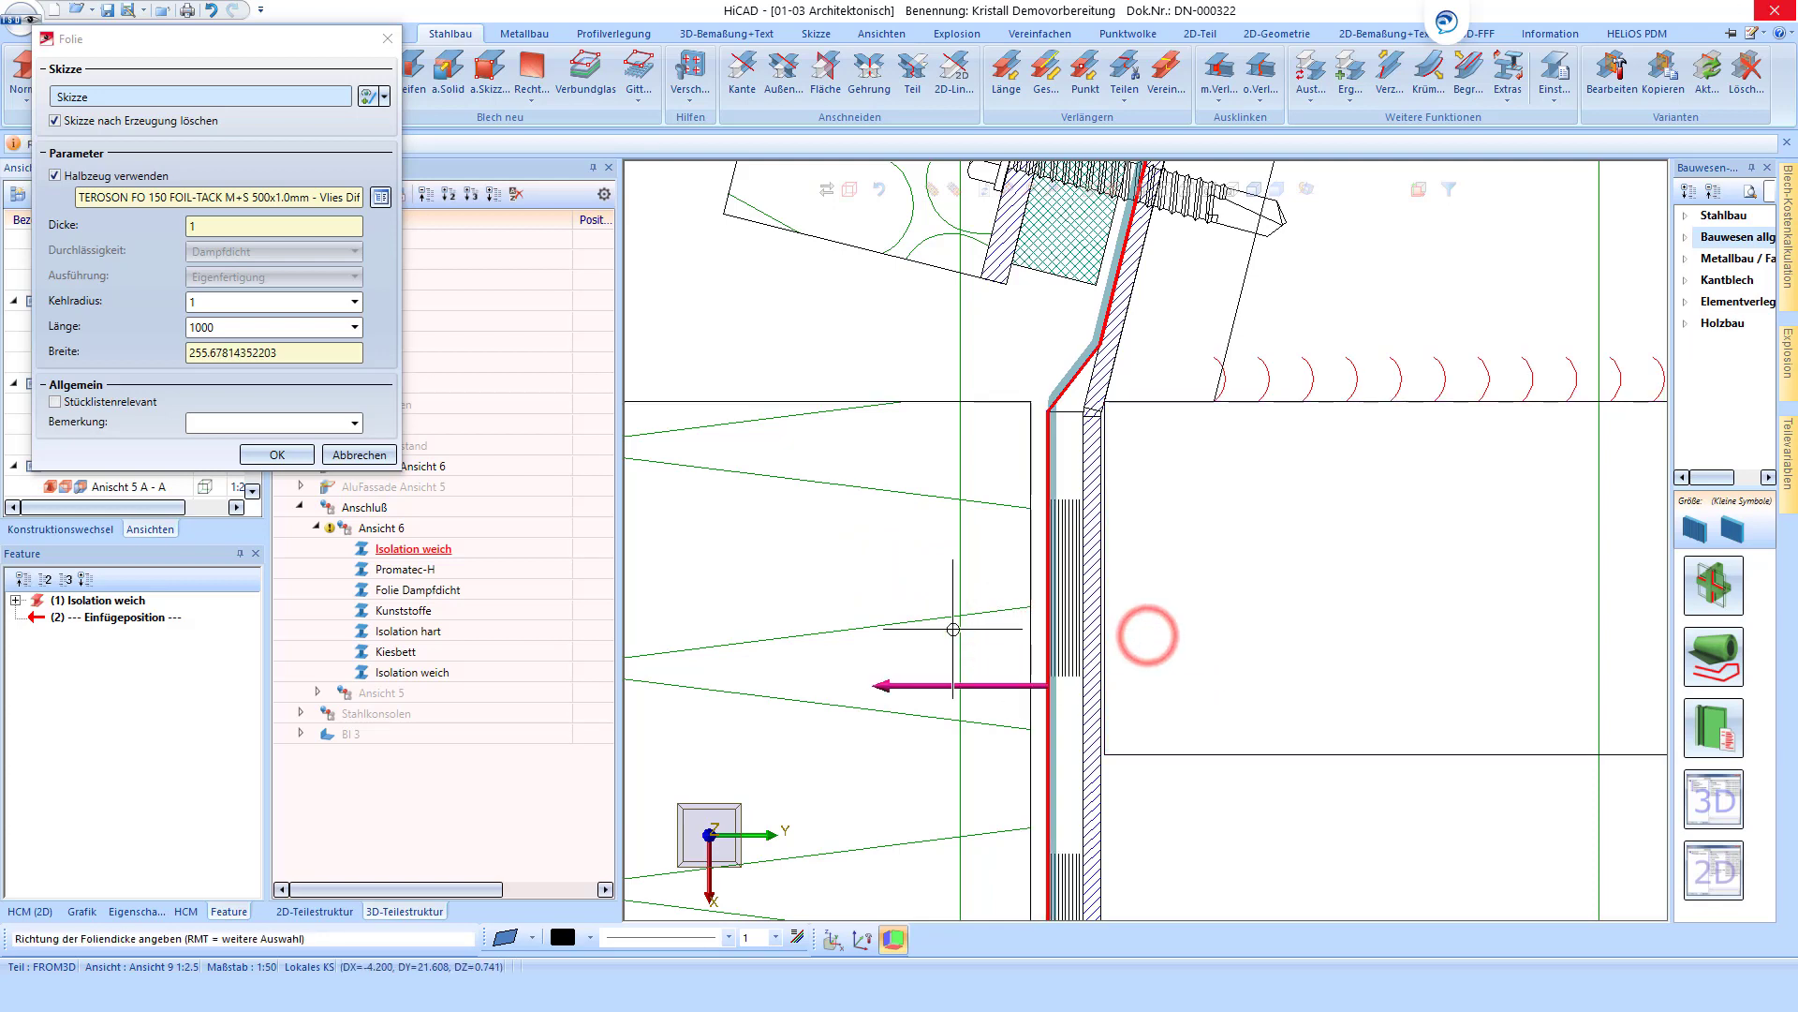
right_click(839, 627)
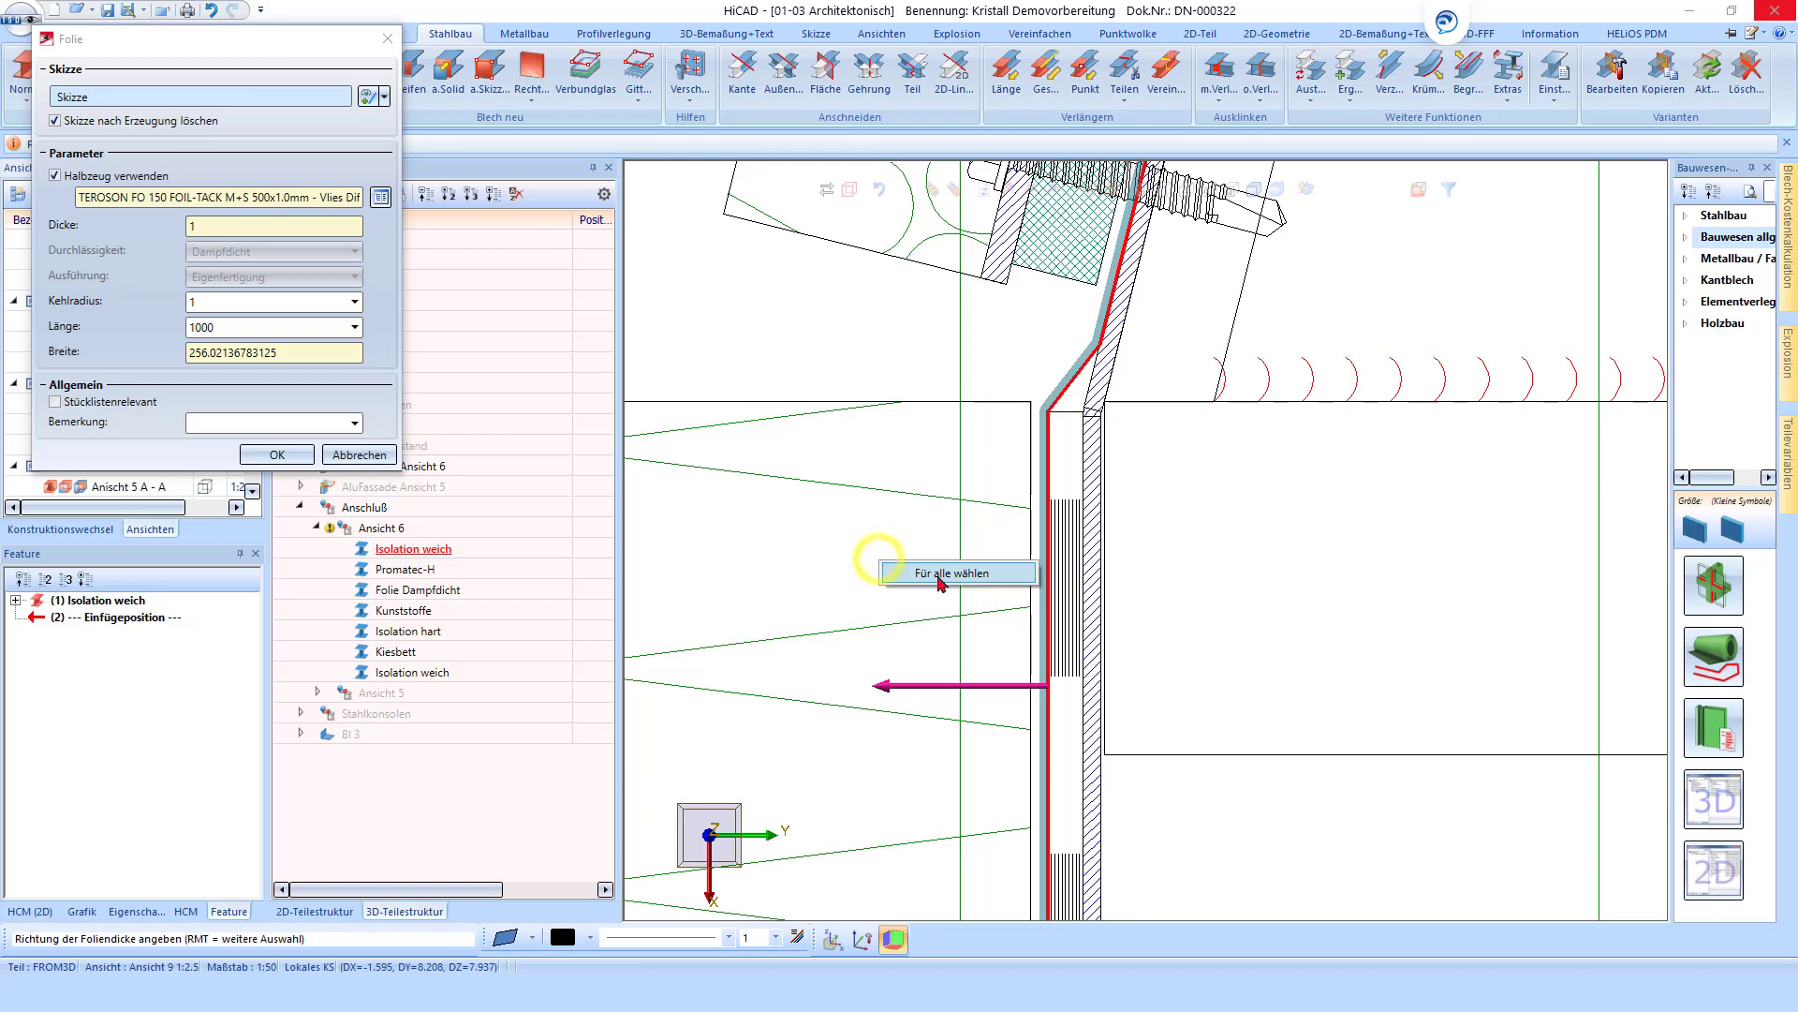
click(931, 573)
Set the foil thickness to lie on the left side of the line.
click(1244, 582)
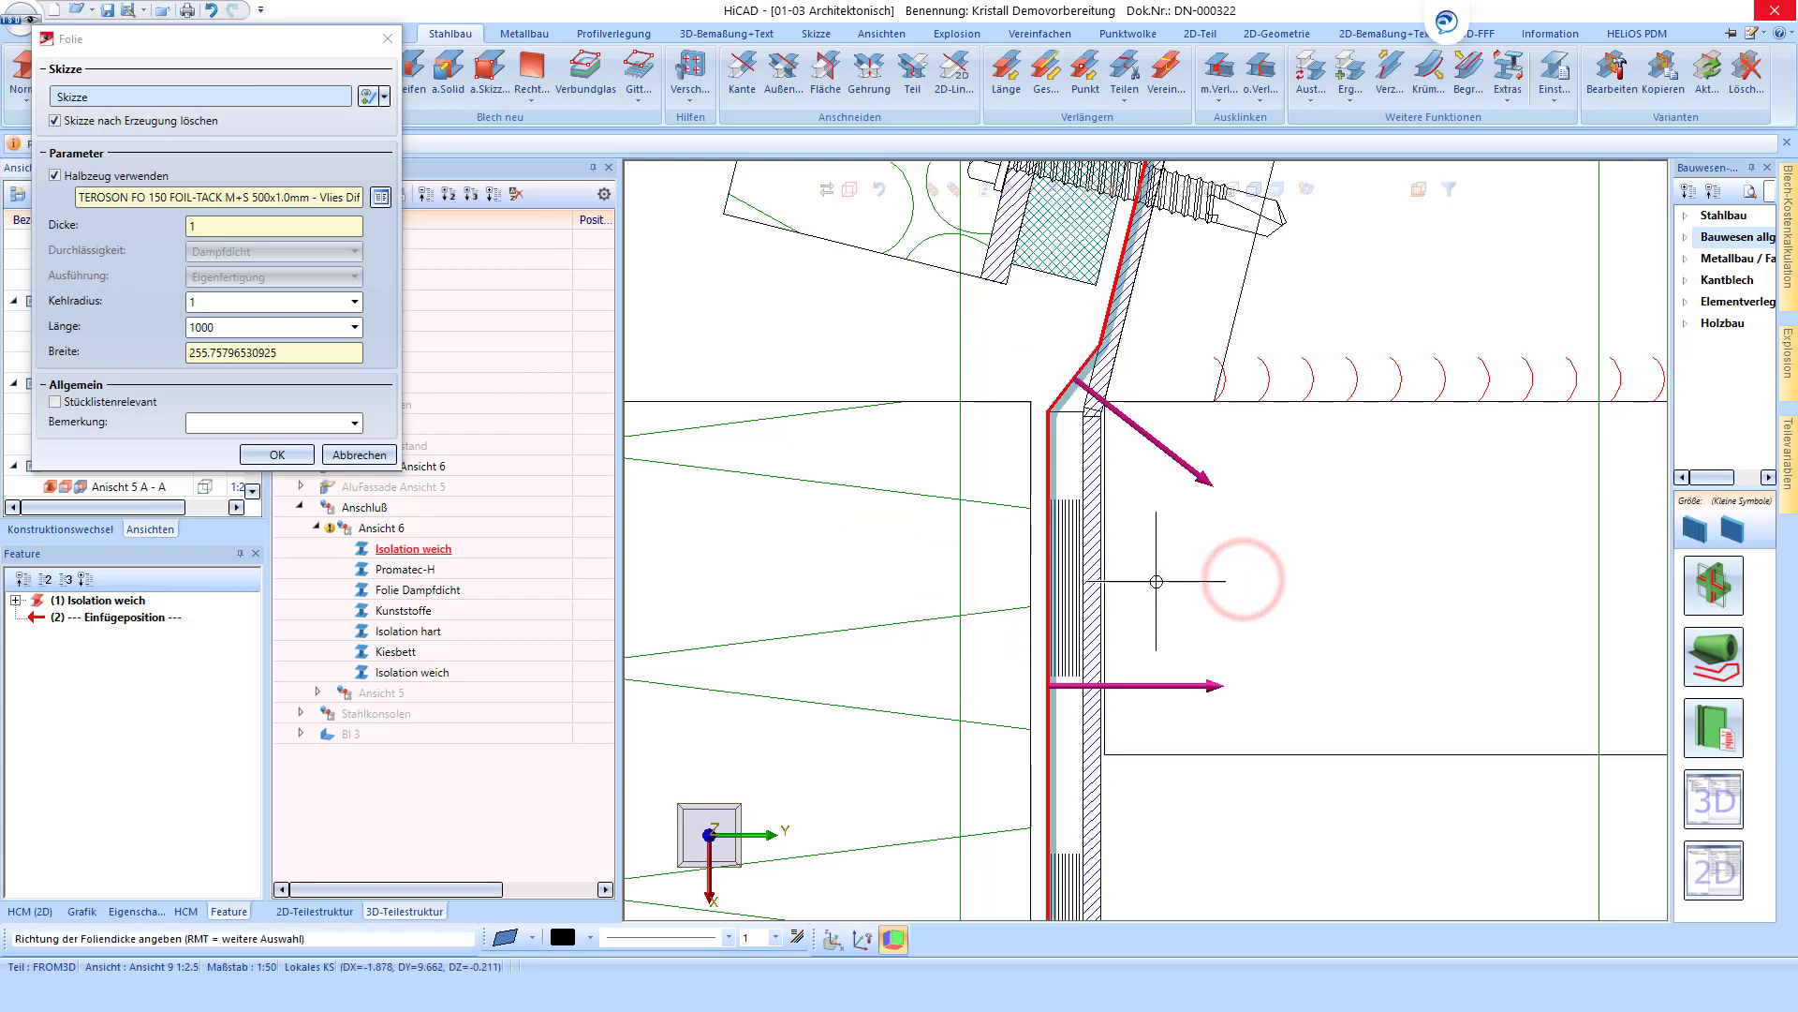
click(934, 547)
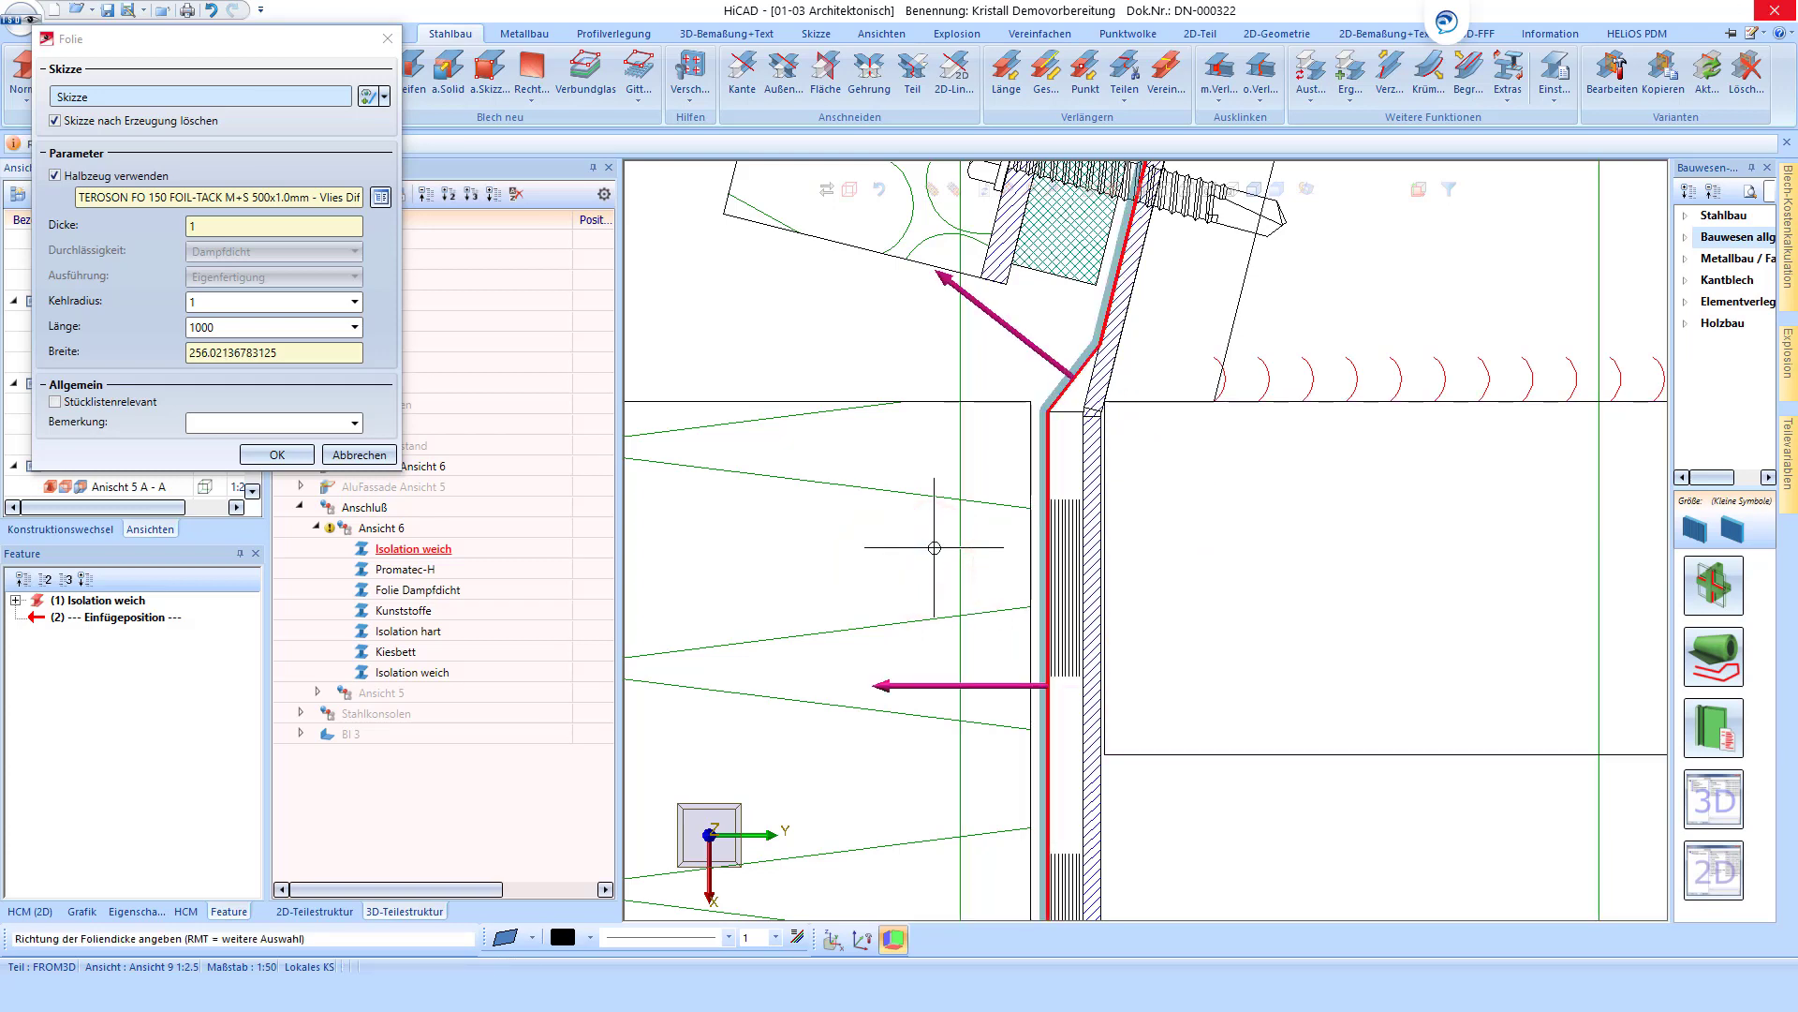
click(1223, 554)
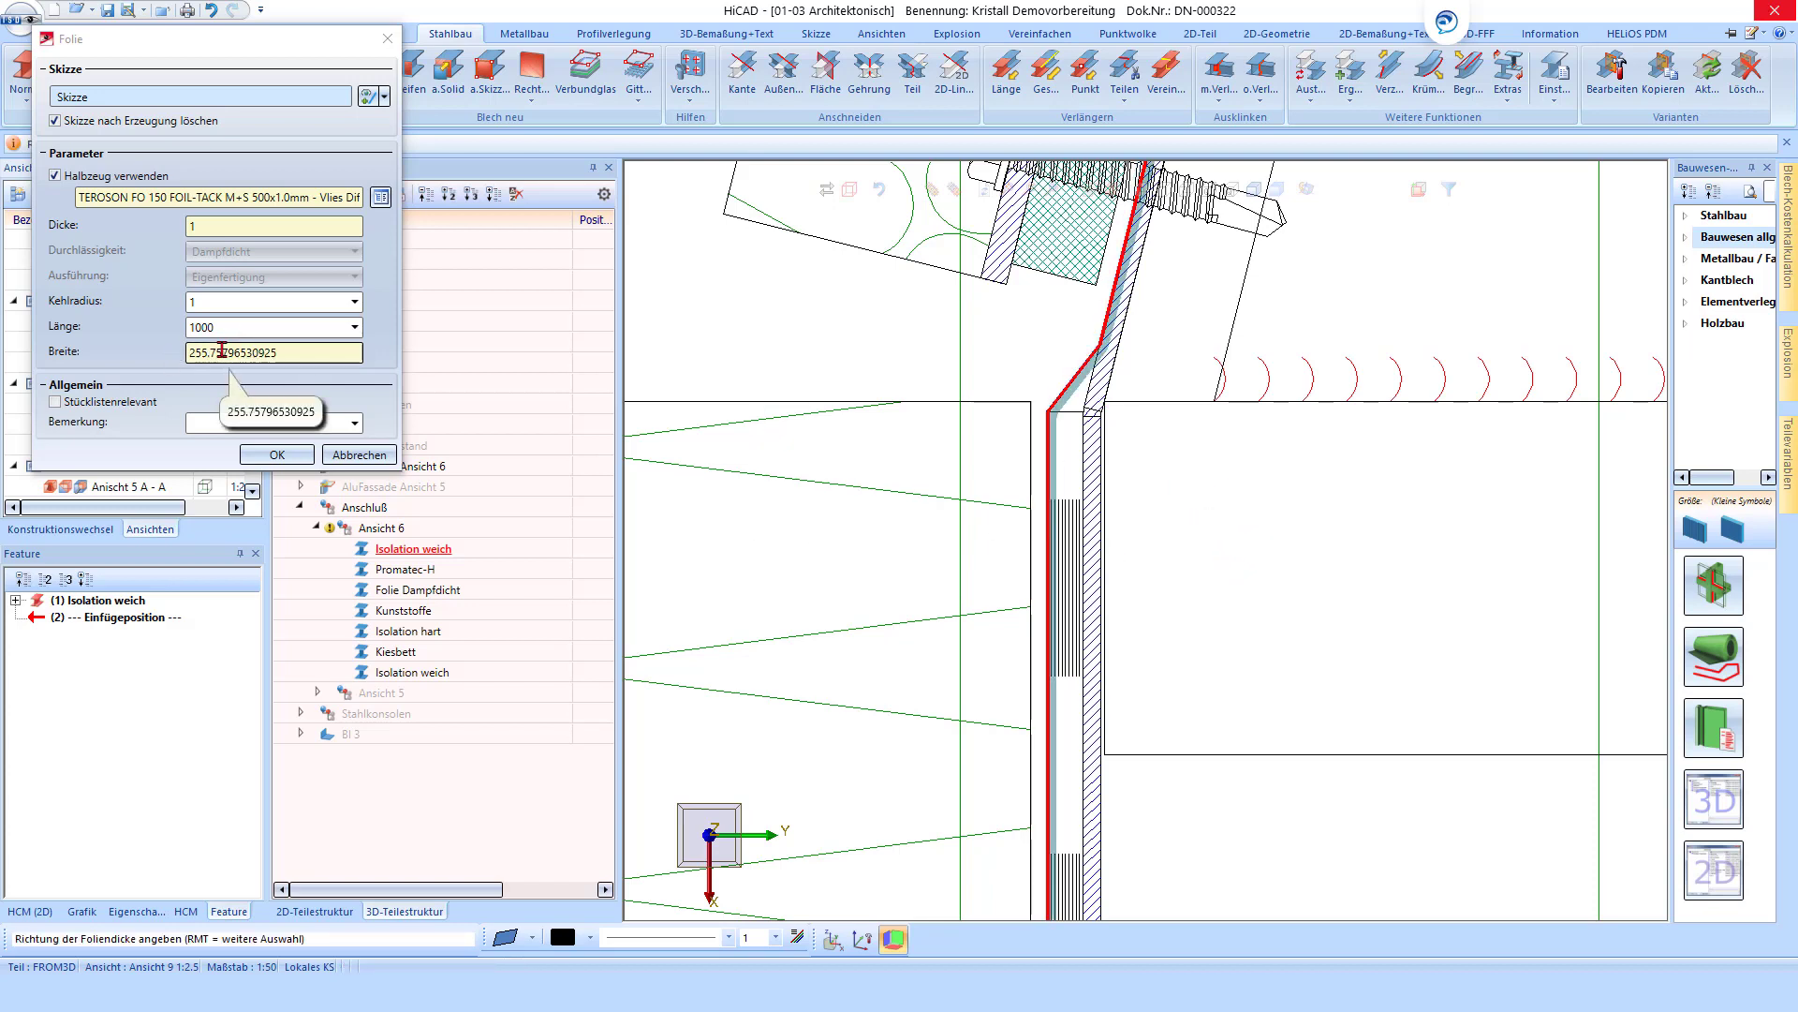
click(902, 544)
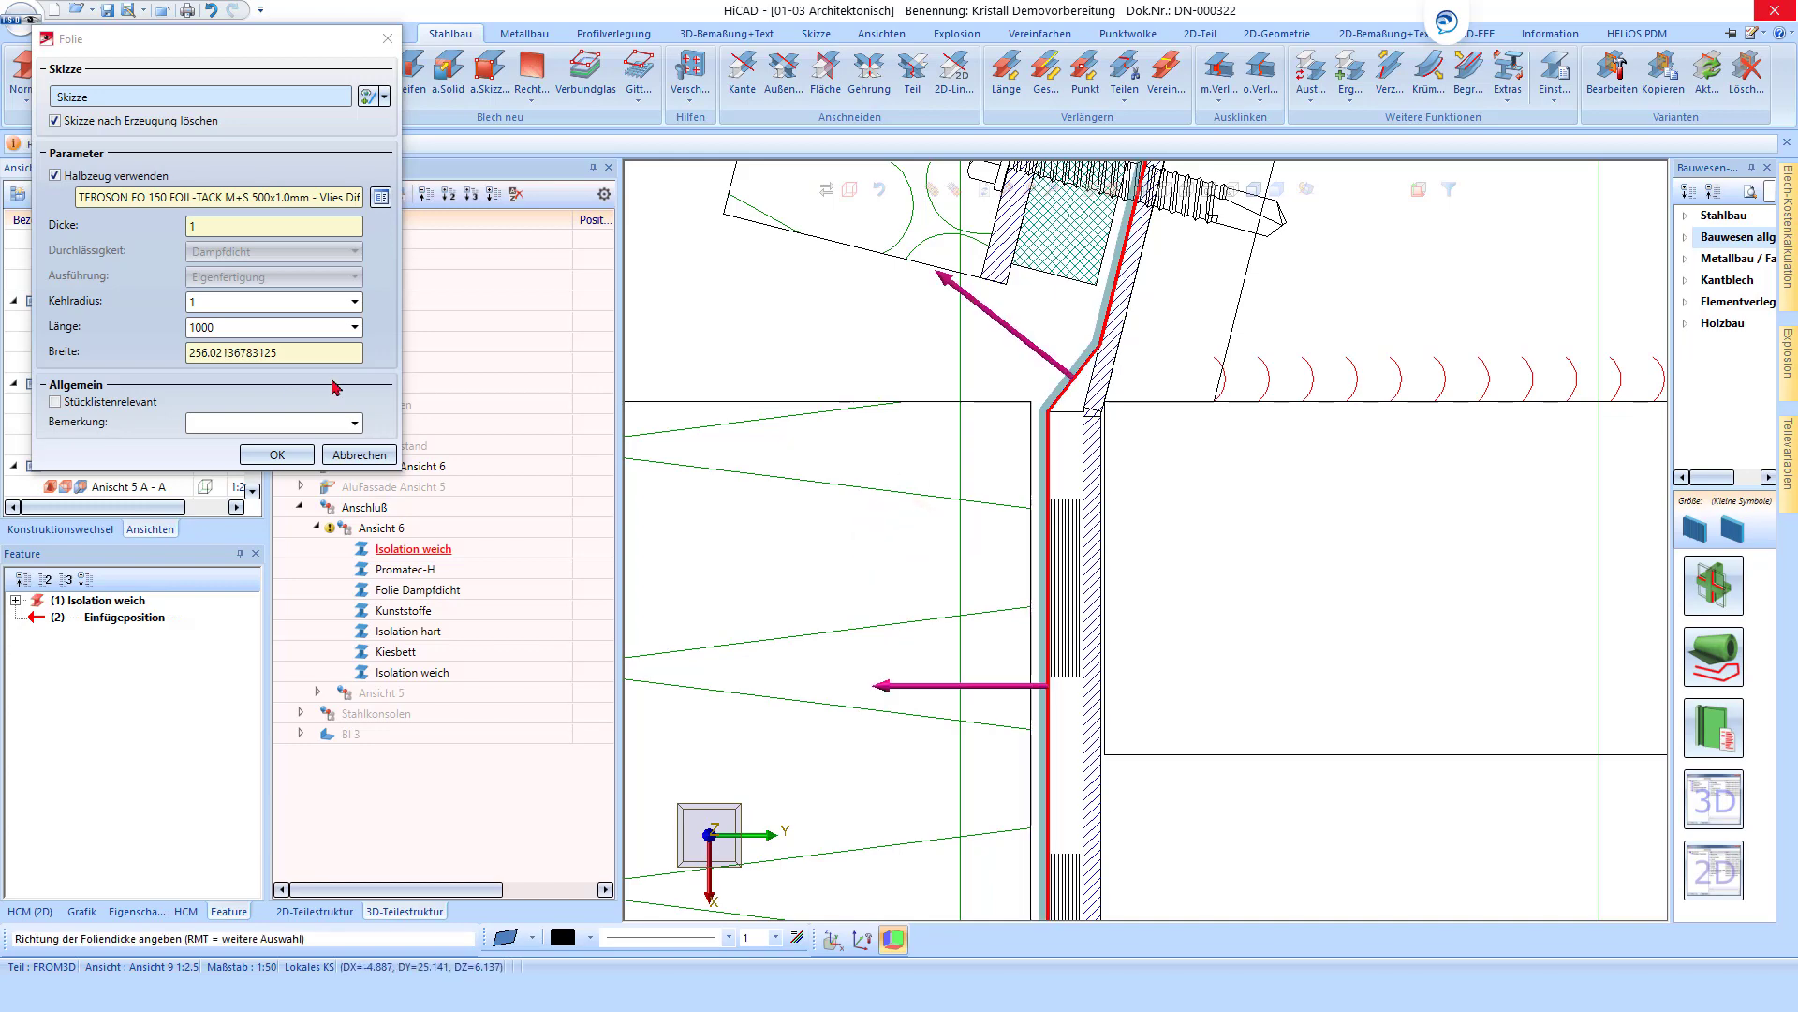
Set Halbzeug to TEROSON FO 150 FOIL-TACK M+S 300x1.1mm, replacing the 240x1.1mm size.
click(382, 199)
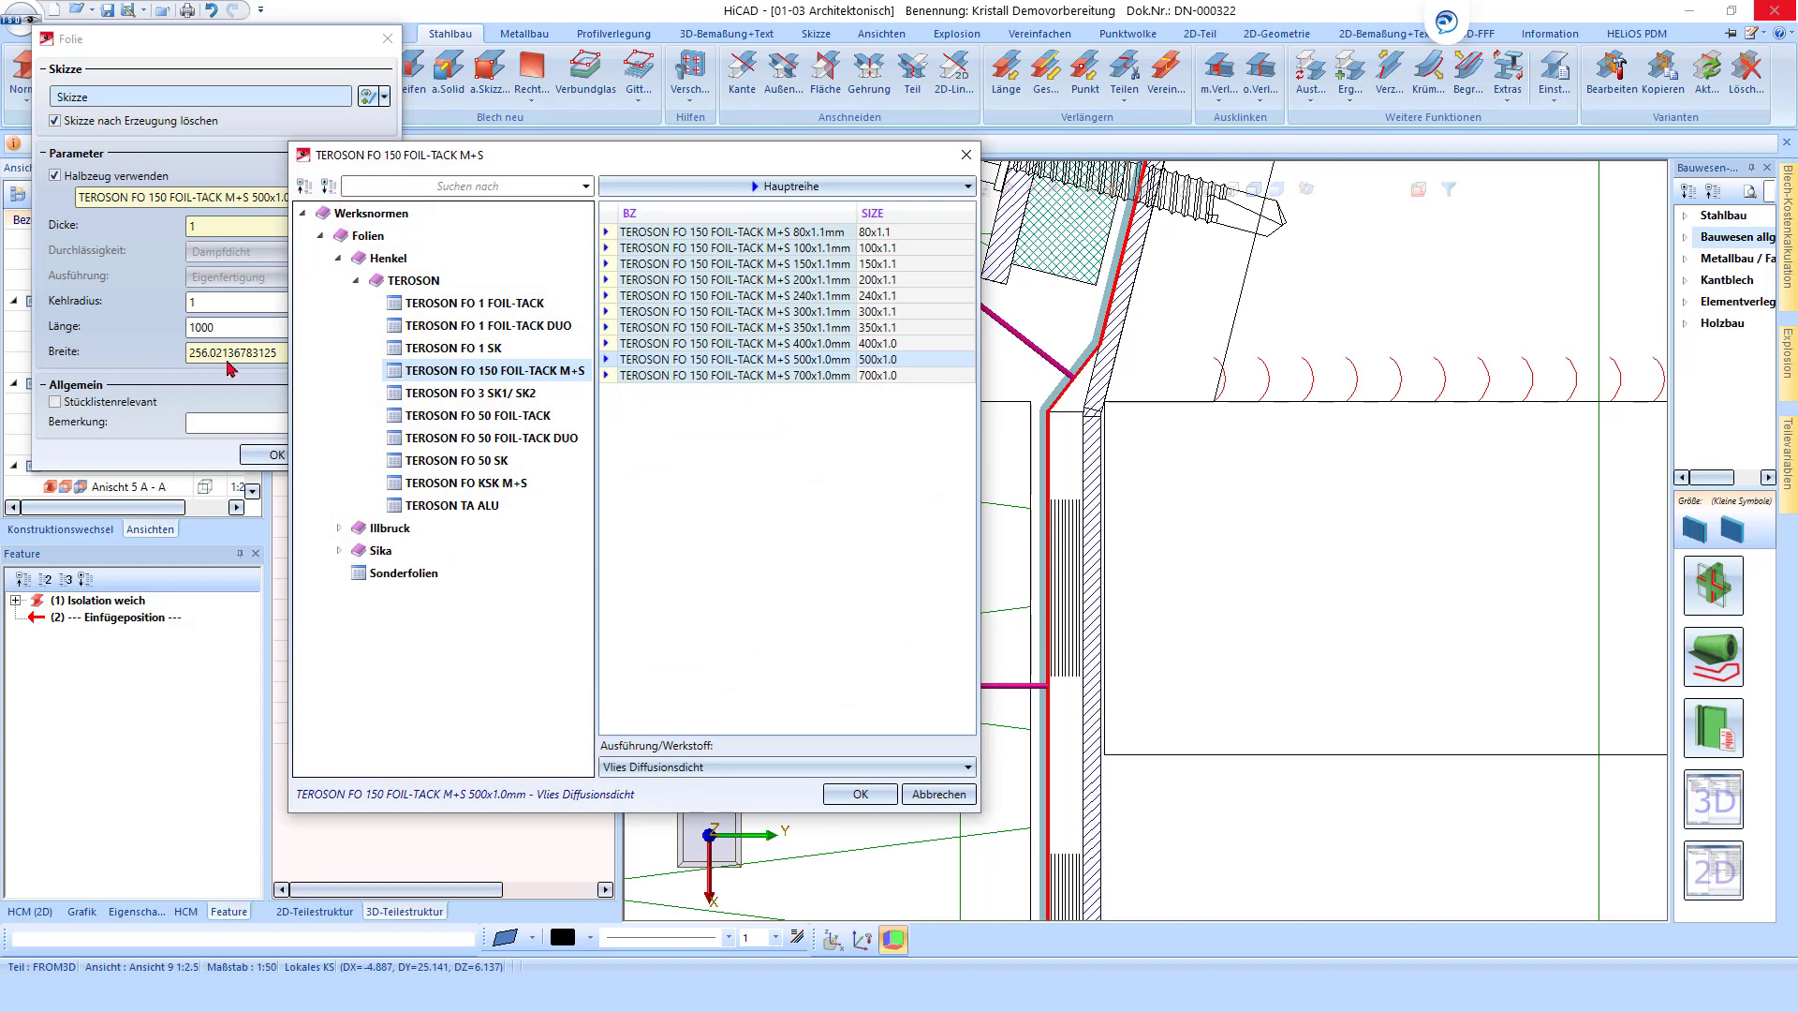
click(768, 296)
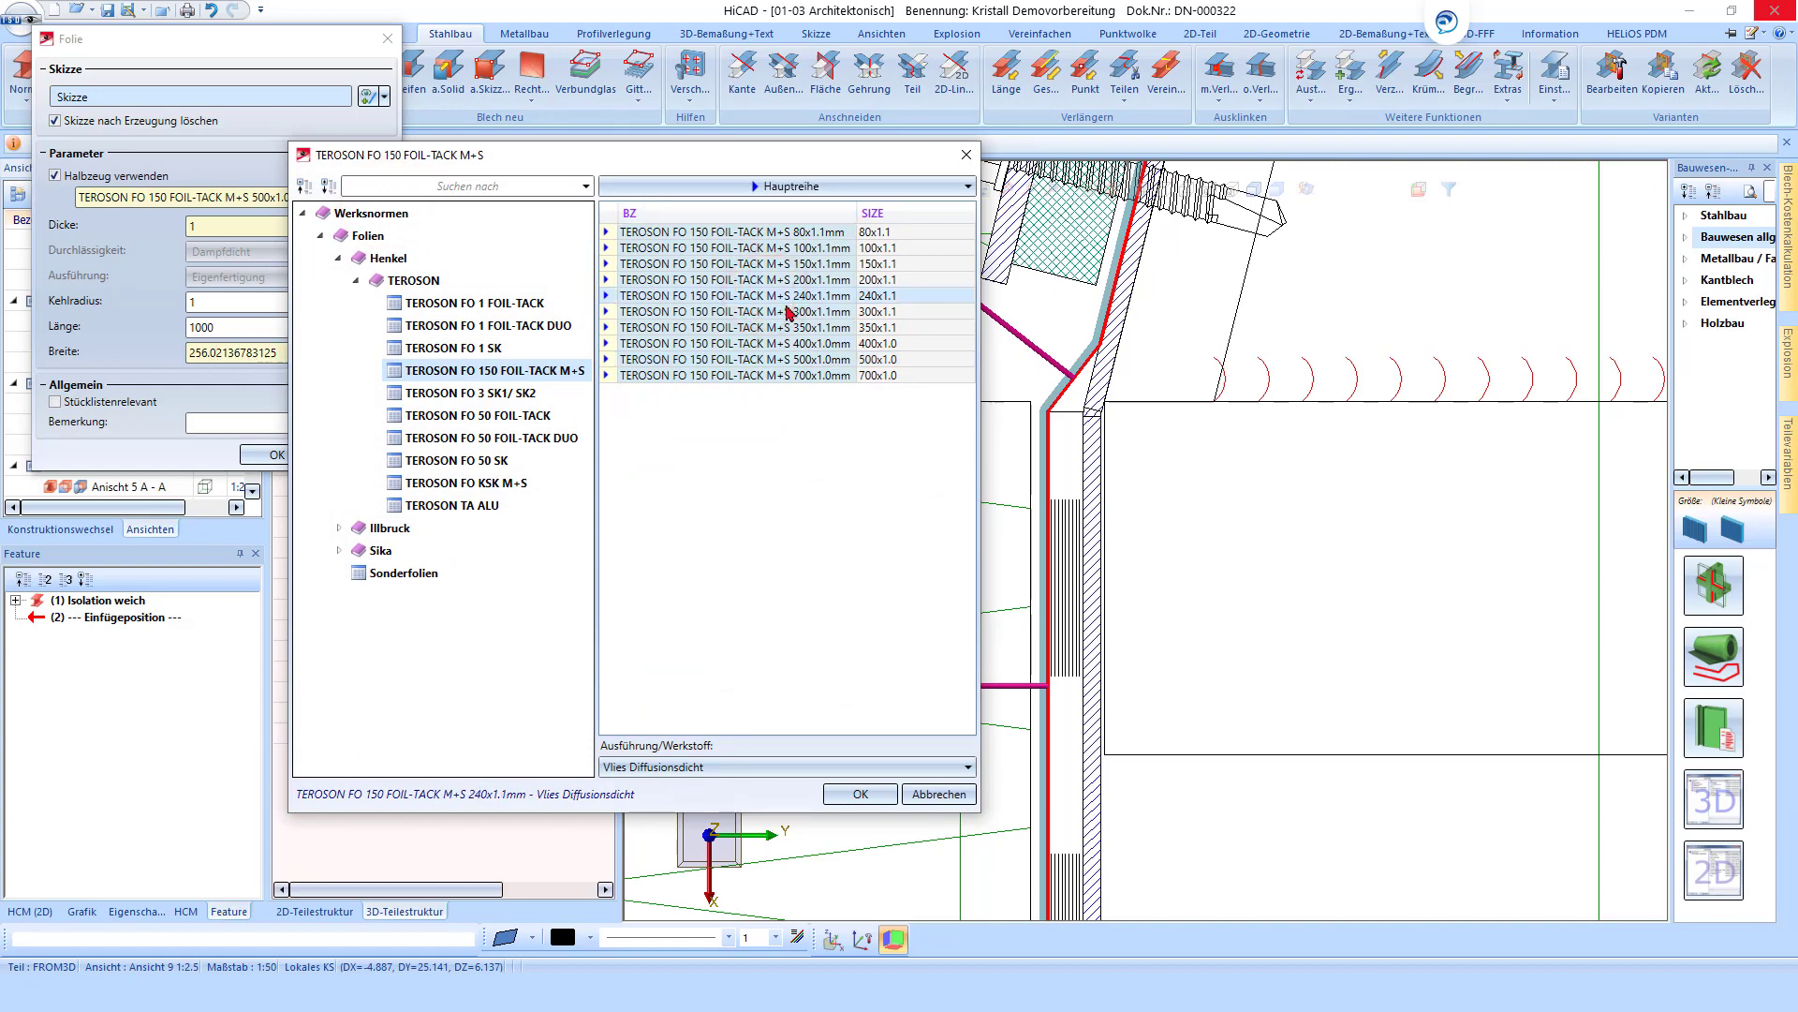
click(861, 794)
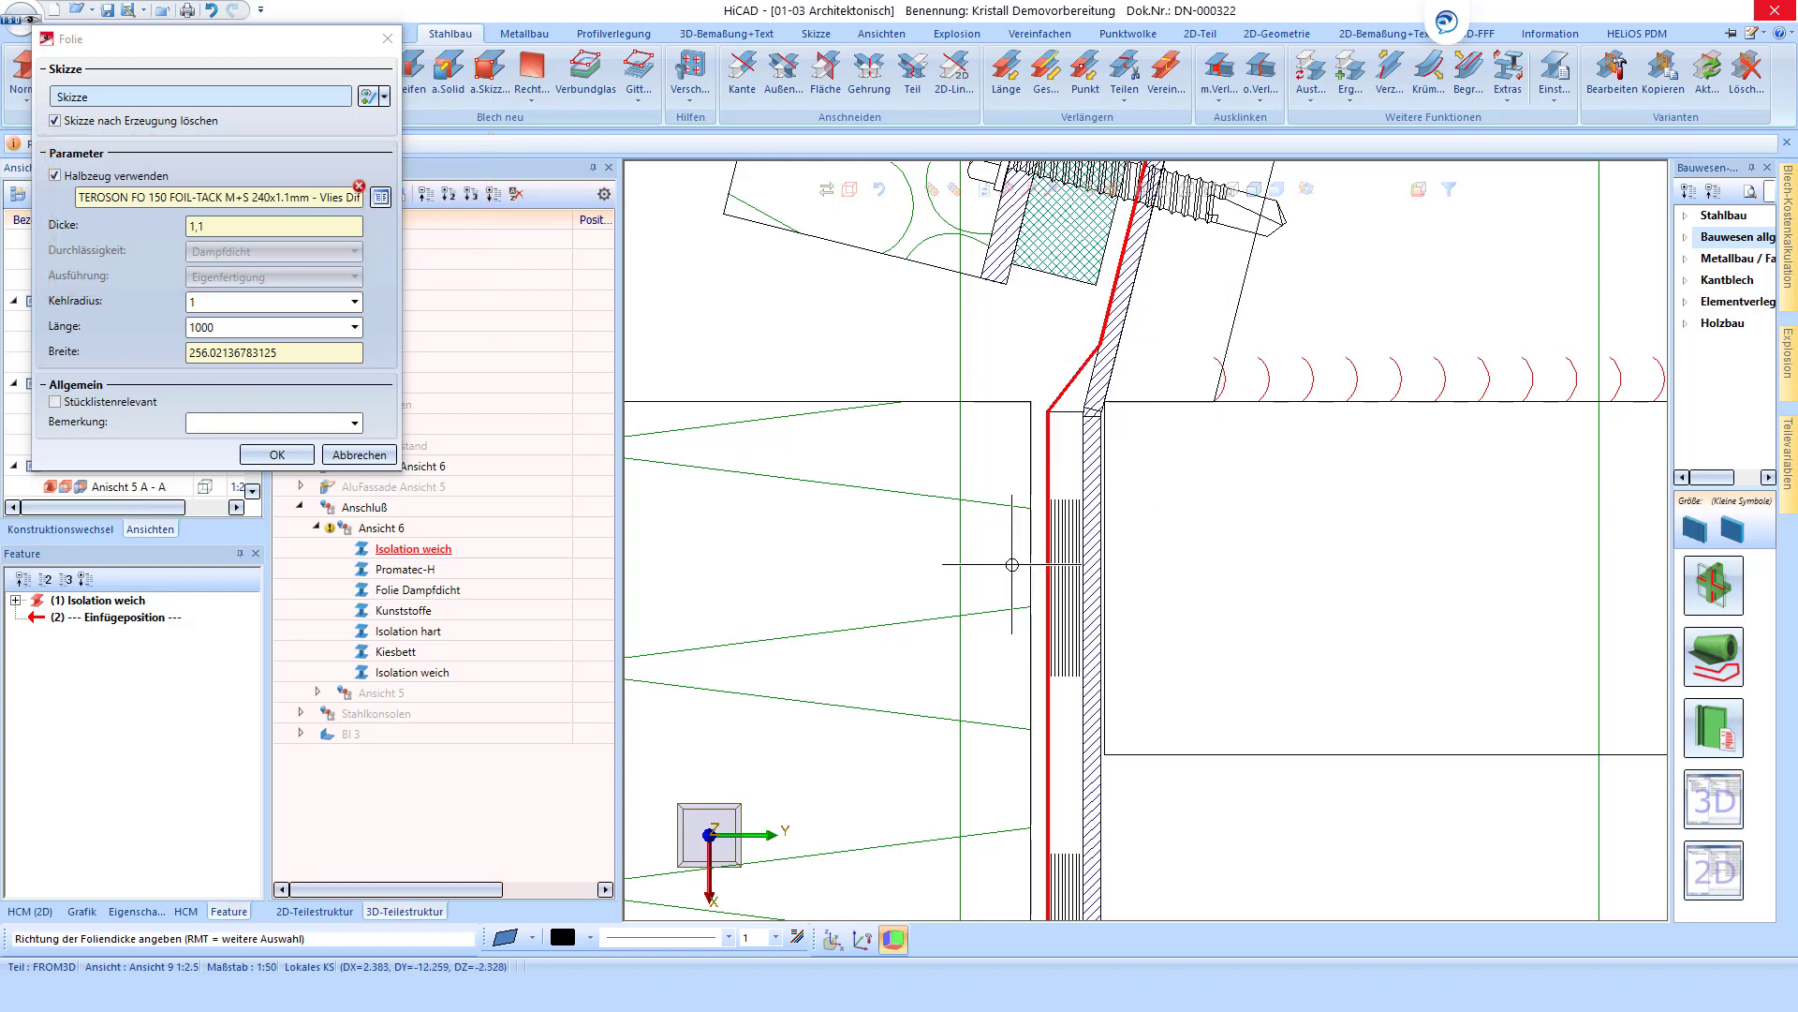
click(380, 198)
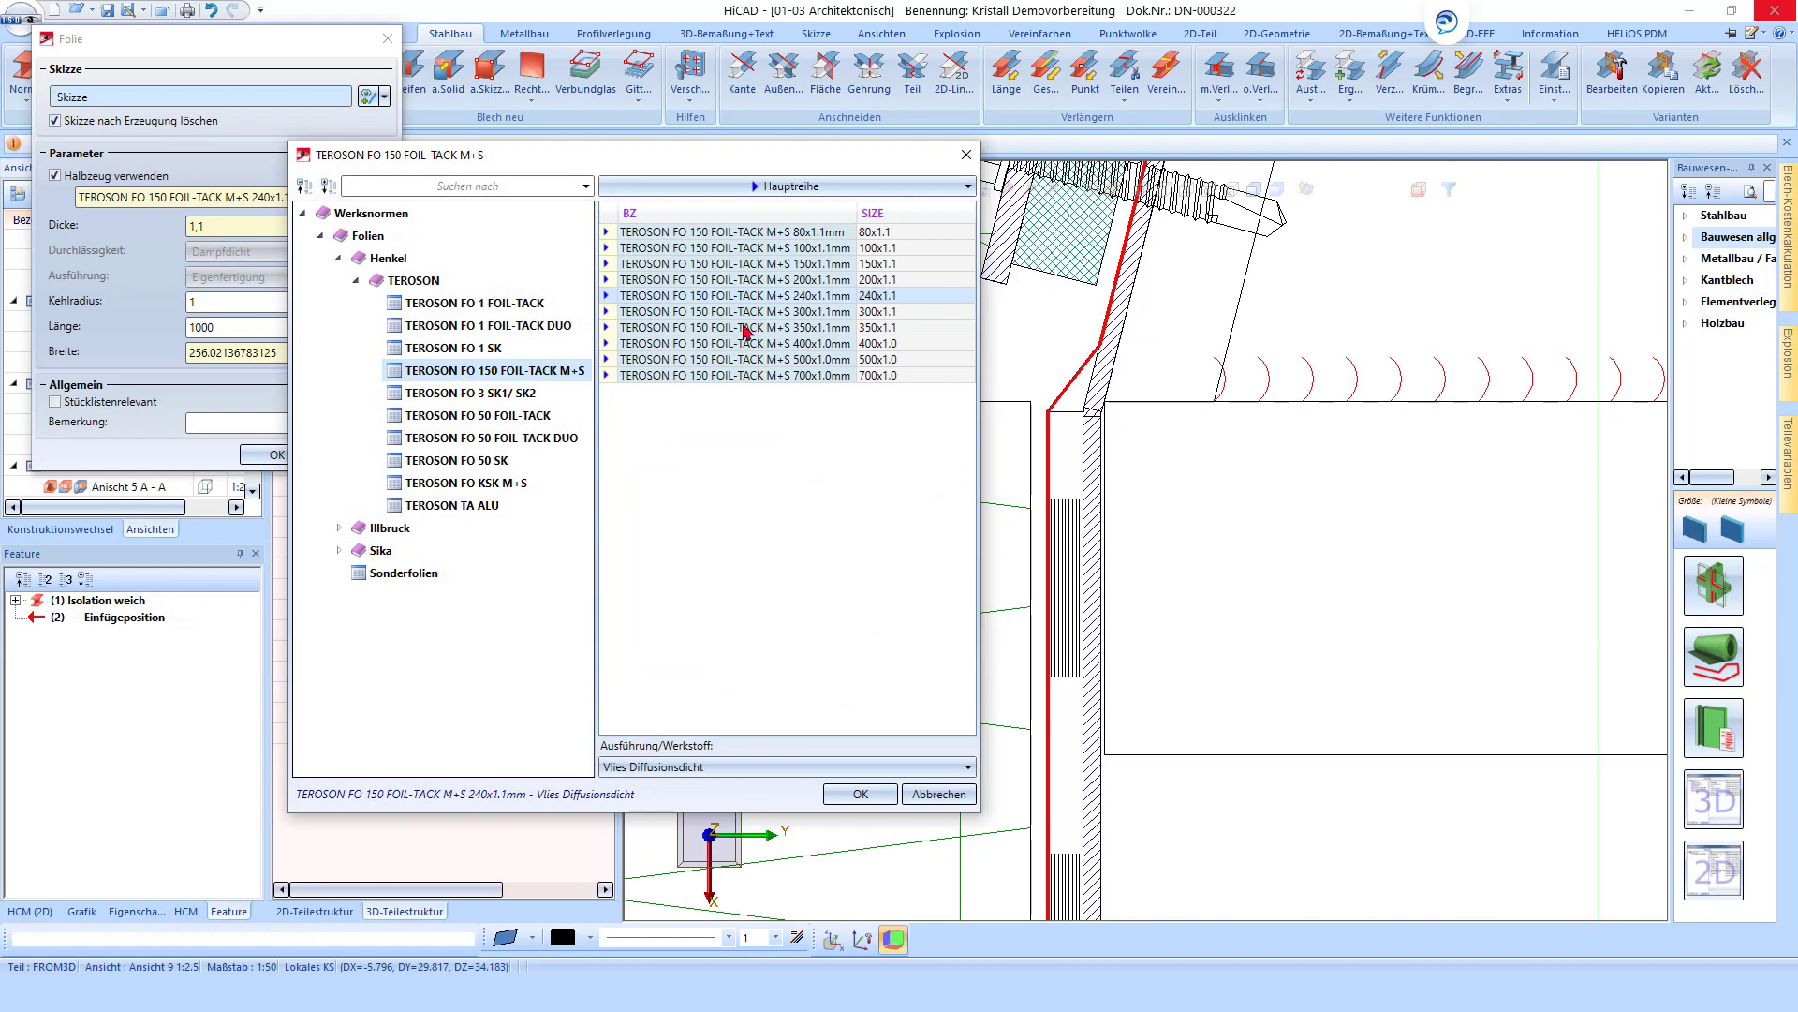
click(861, 794)
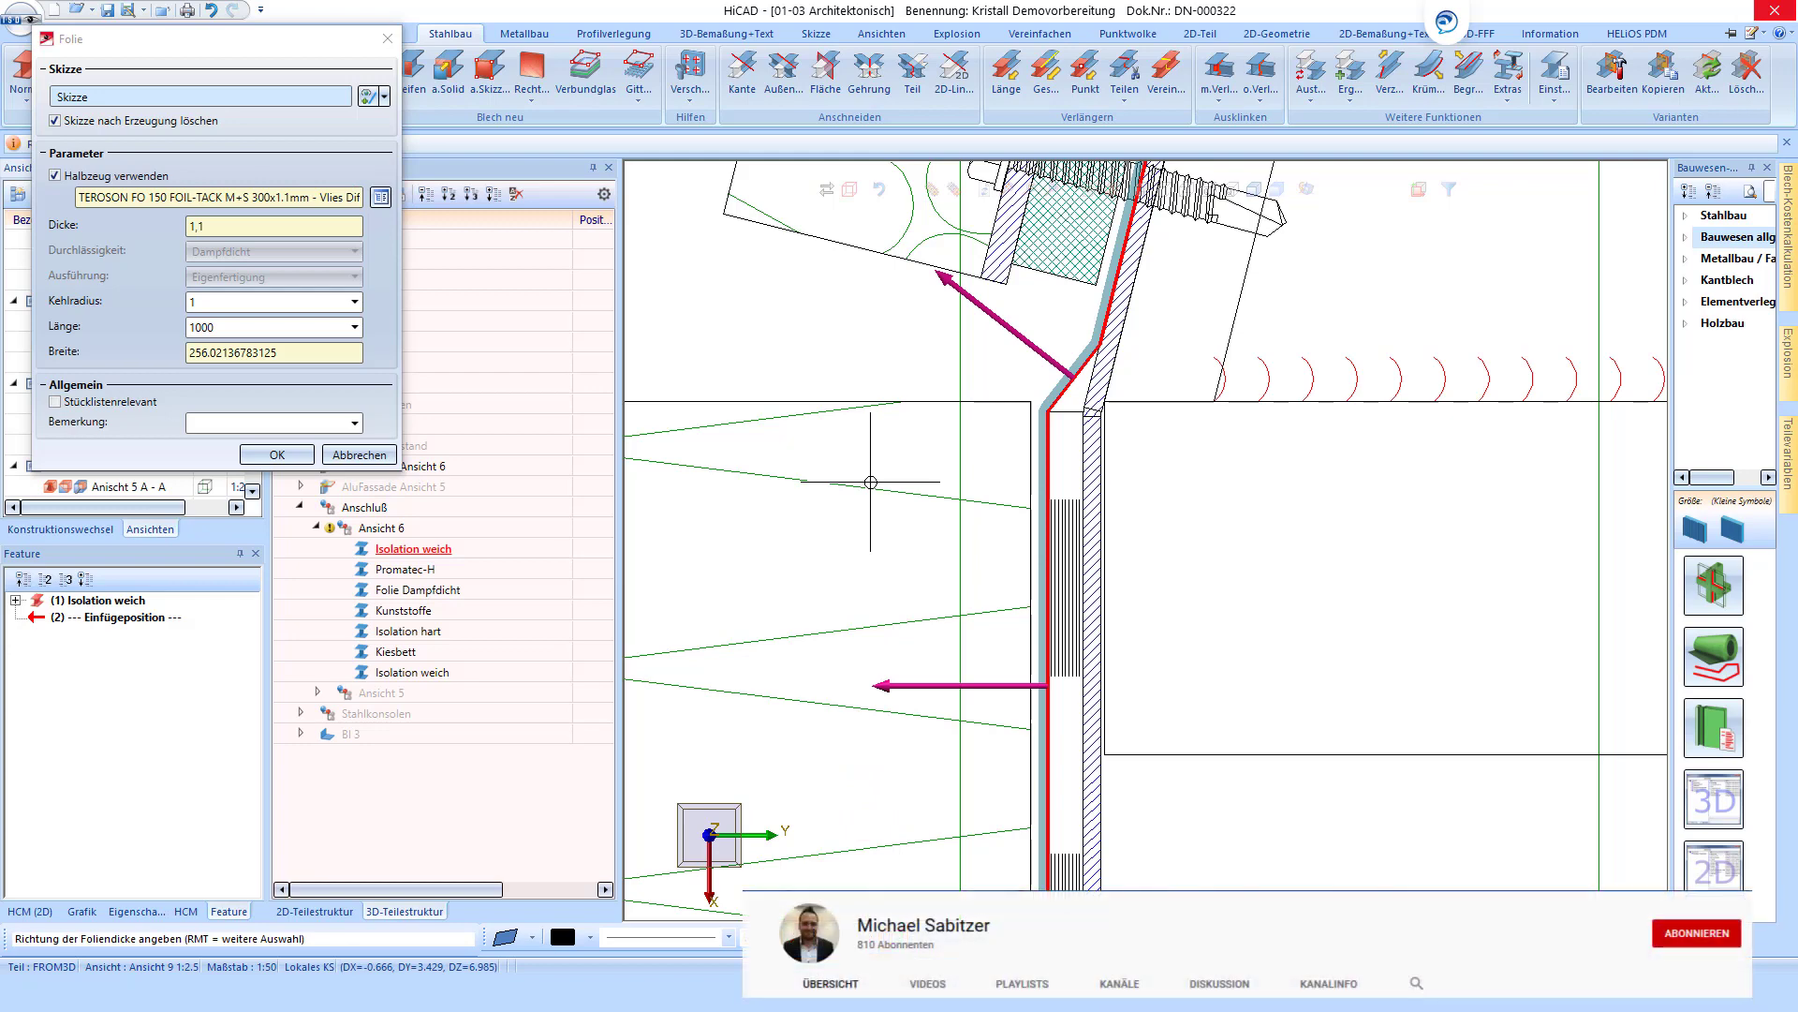
scroll(1004, 479, down, 2)
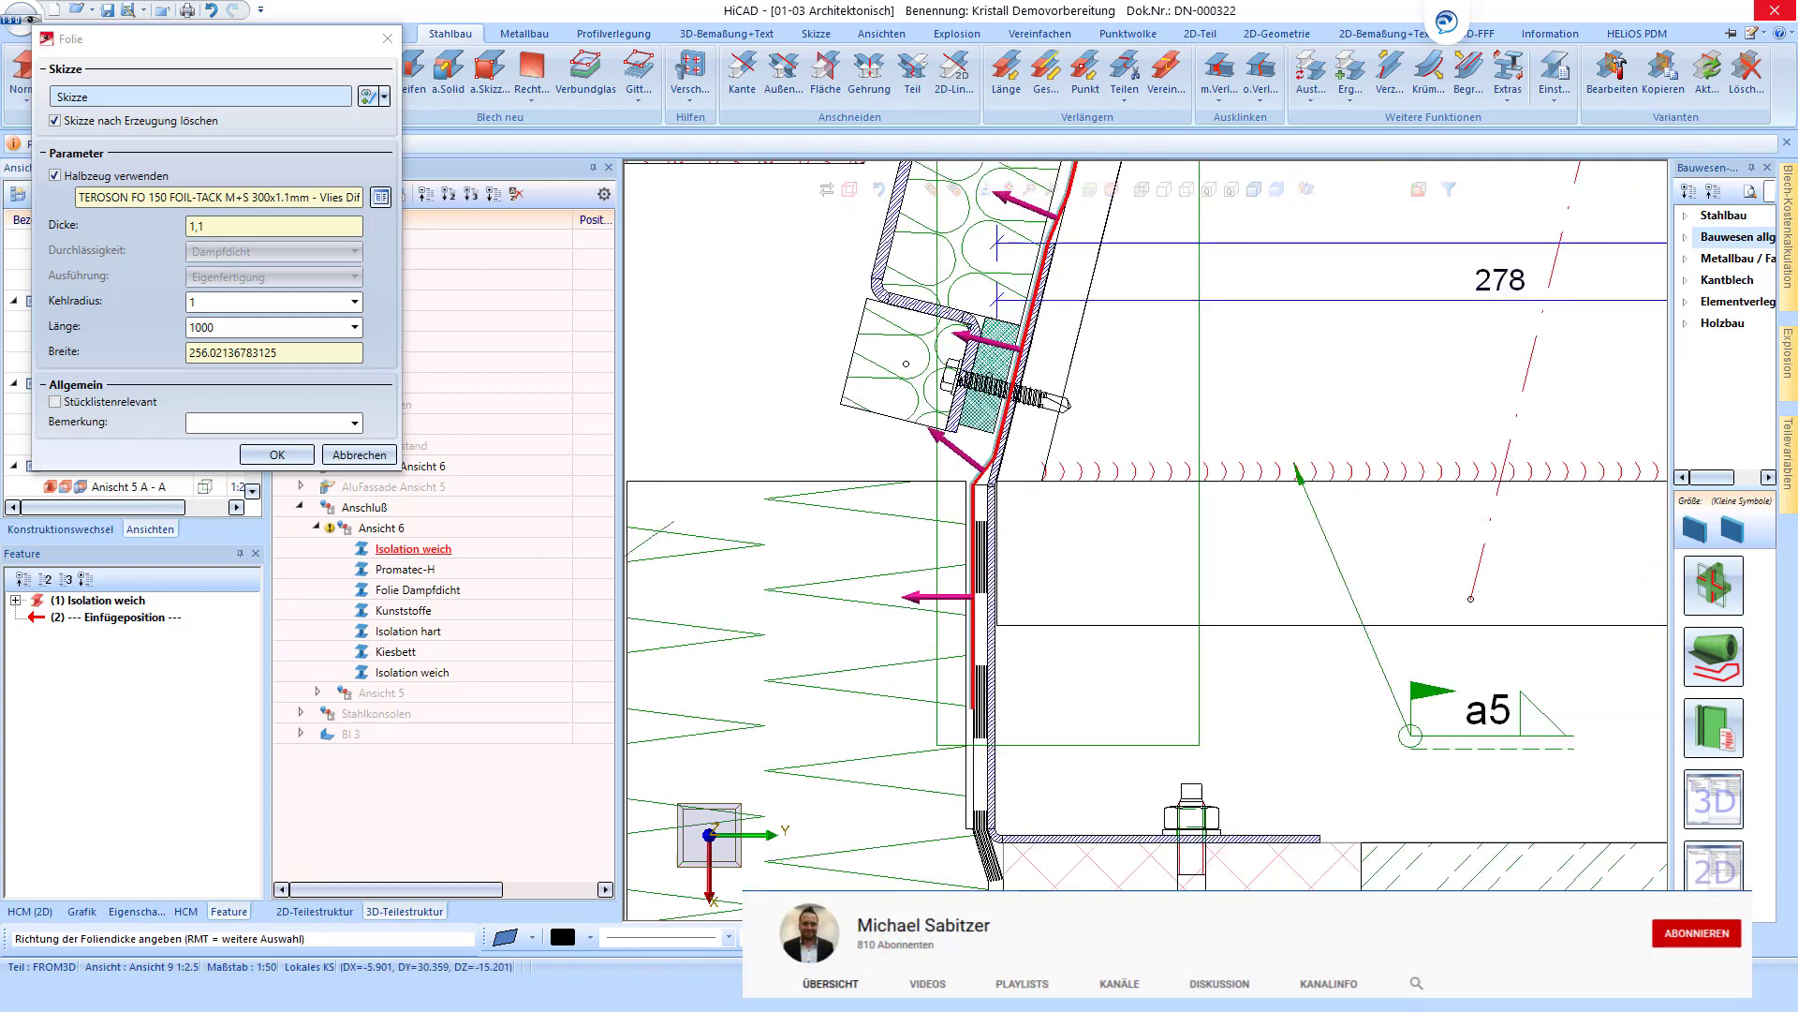
scroll(1004, 478, down, 2)
scroll(1004, 479, up, 2)
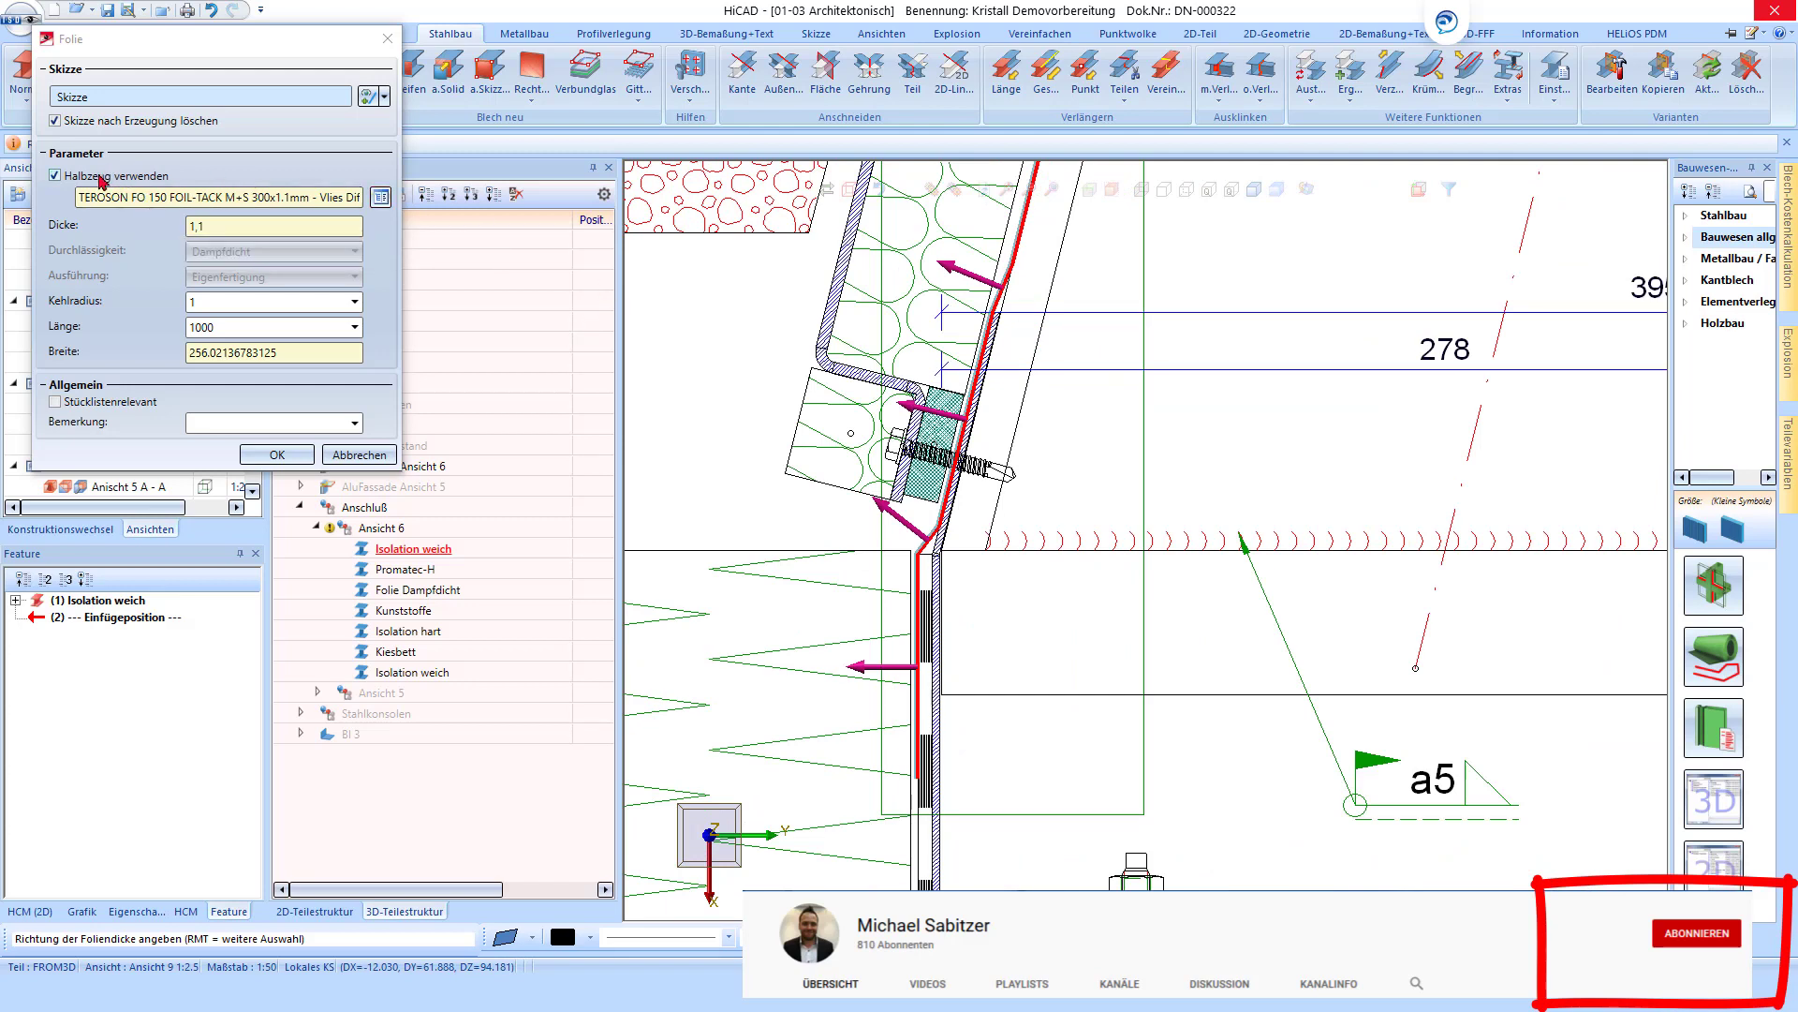
Keep the catalog foil with Dampfdicht and Eigenfertigung, and check Stücklistenrelevant.
click(101, 178)
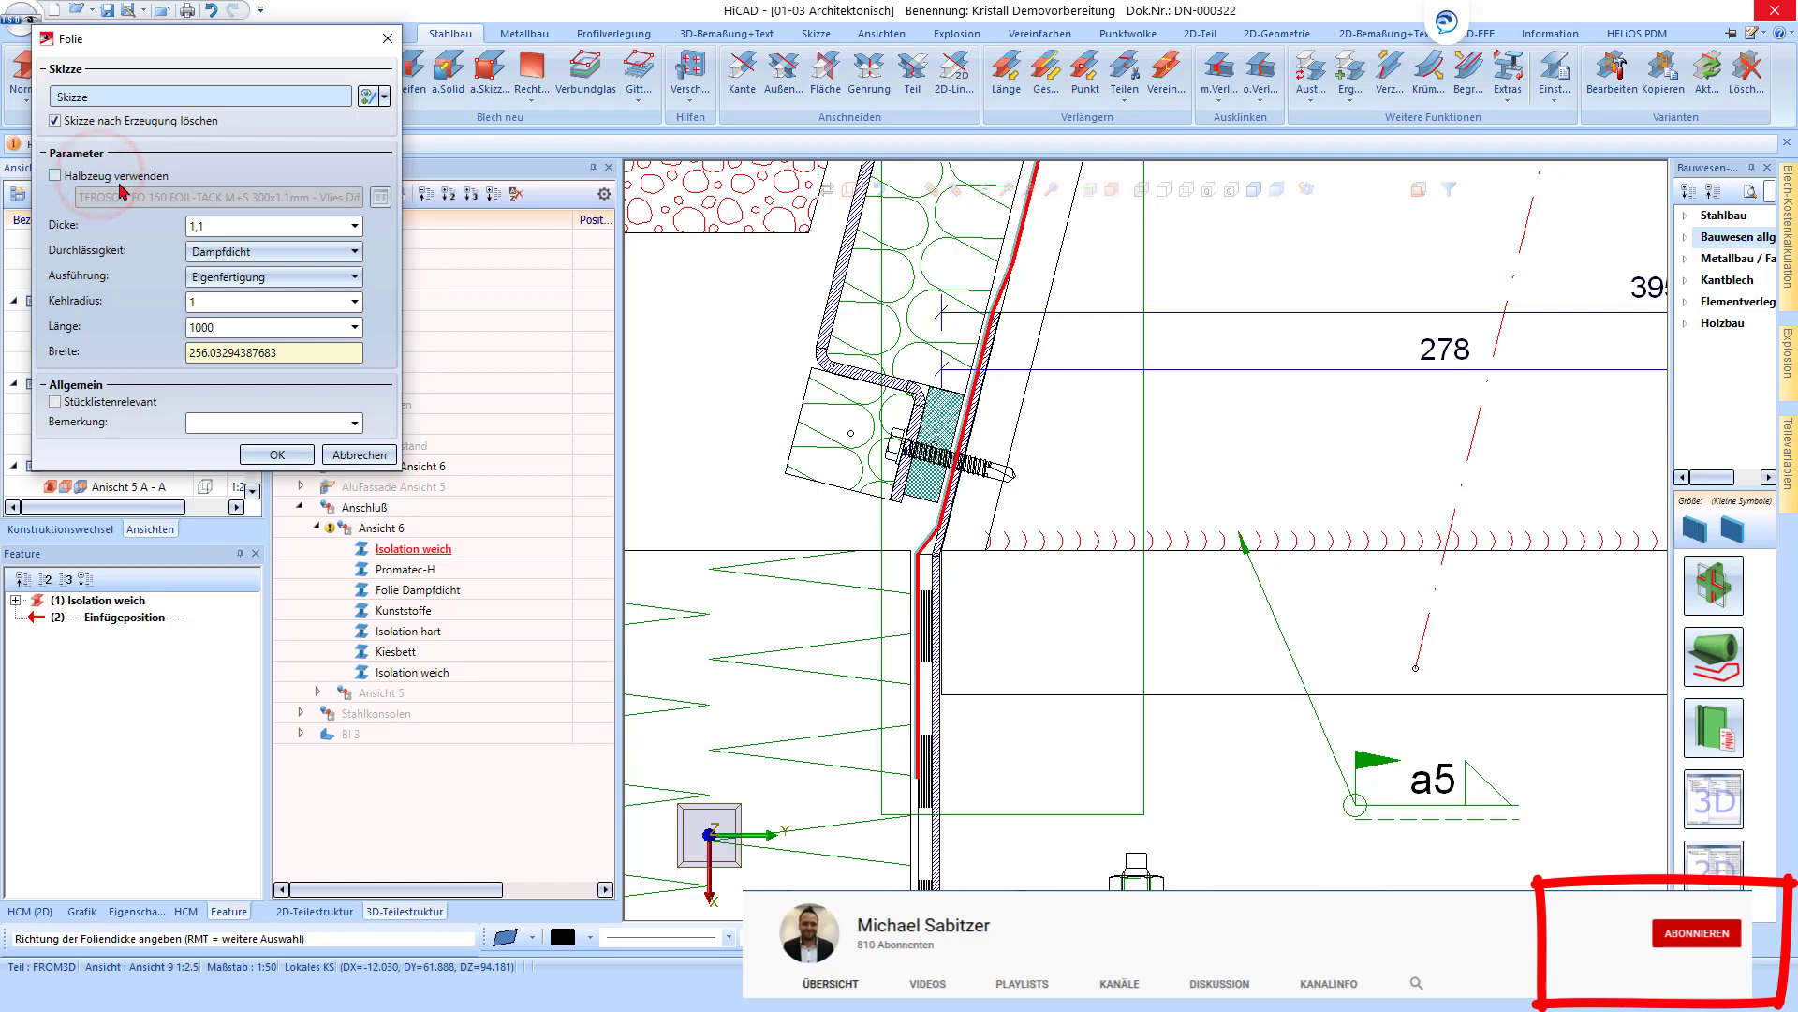
click(221, 252)
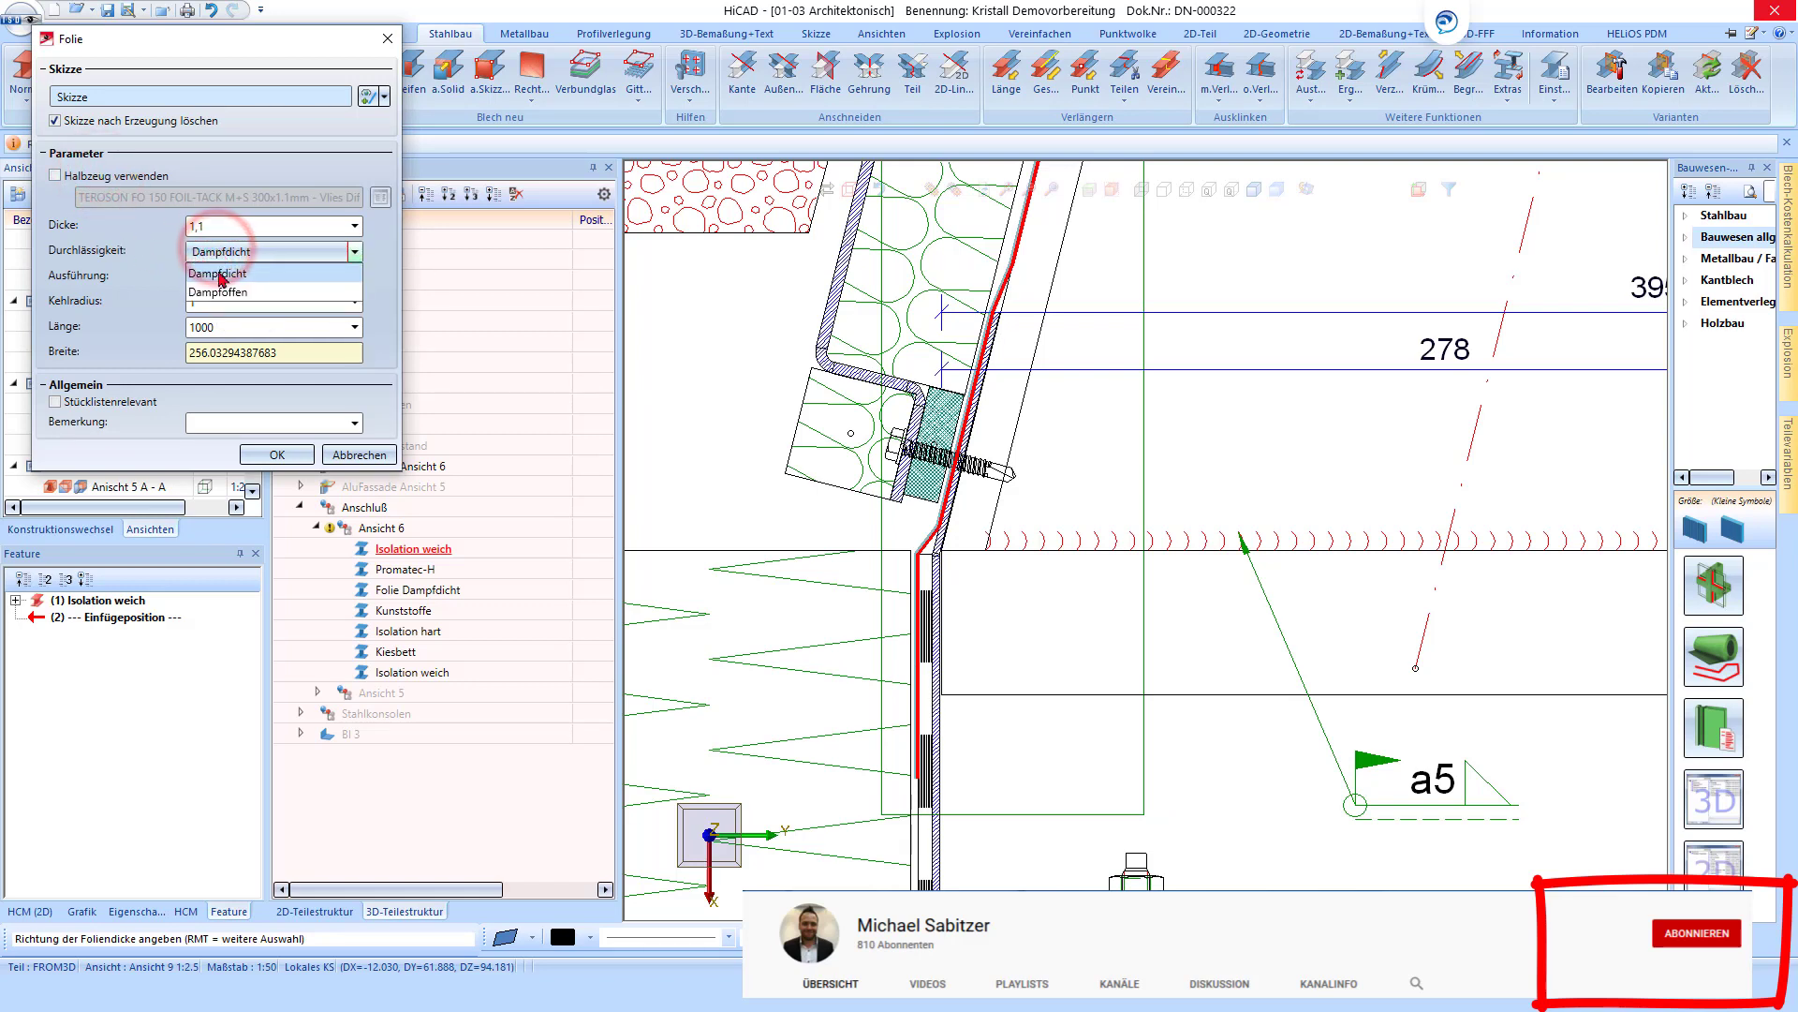
click(178, 255)
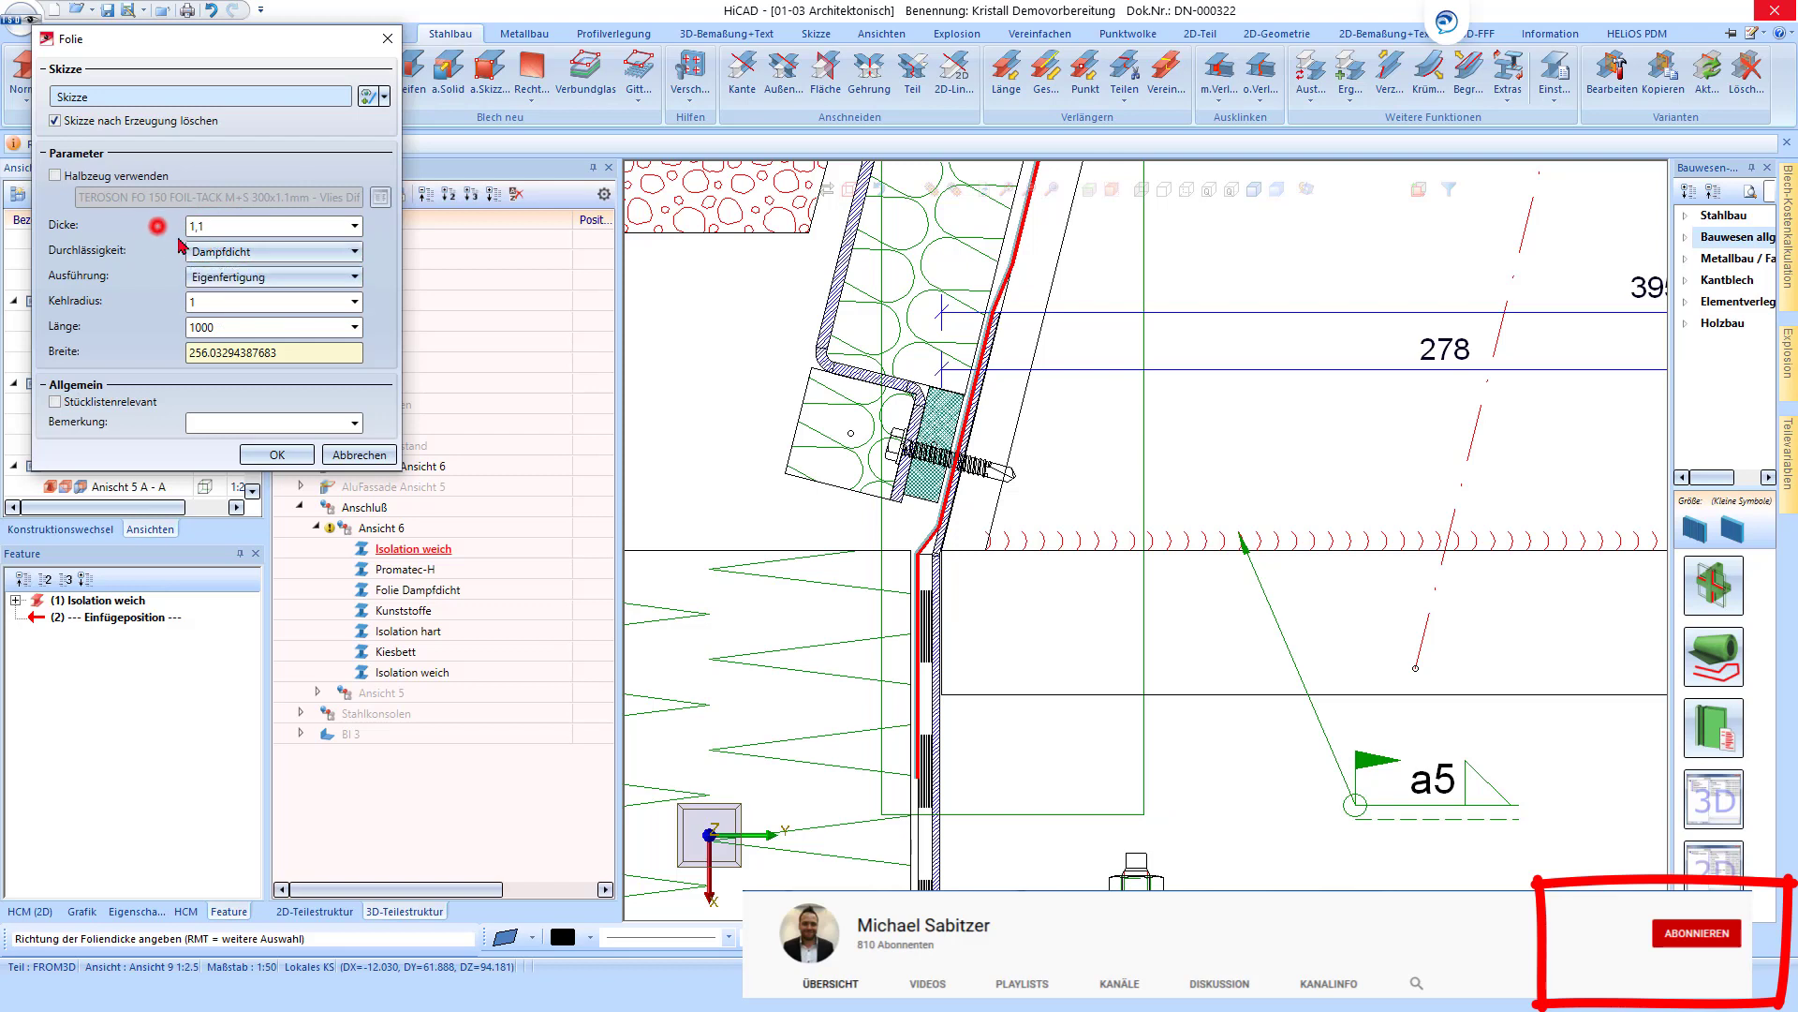
click(215, 277)
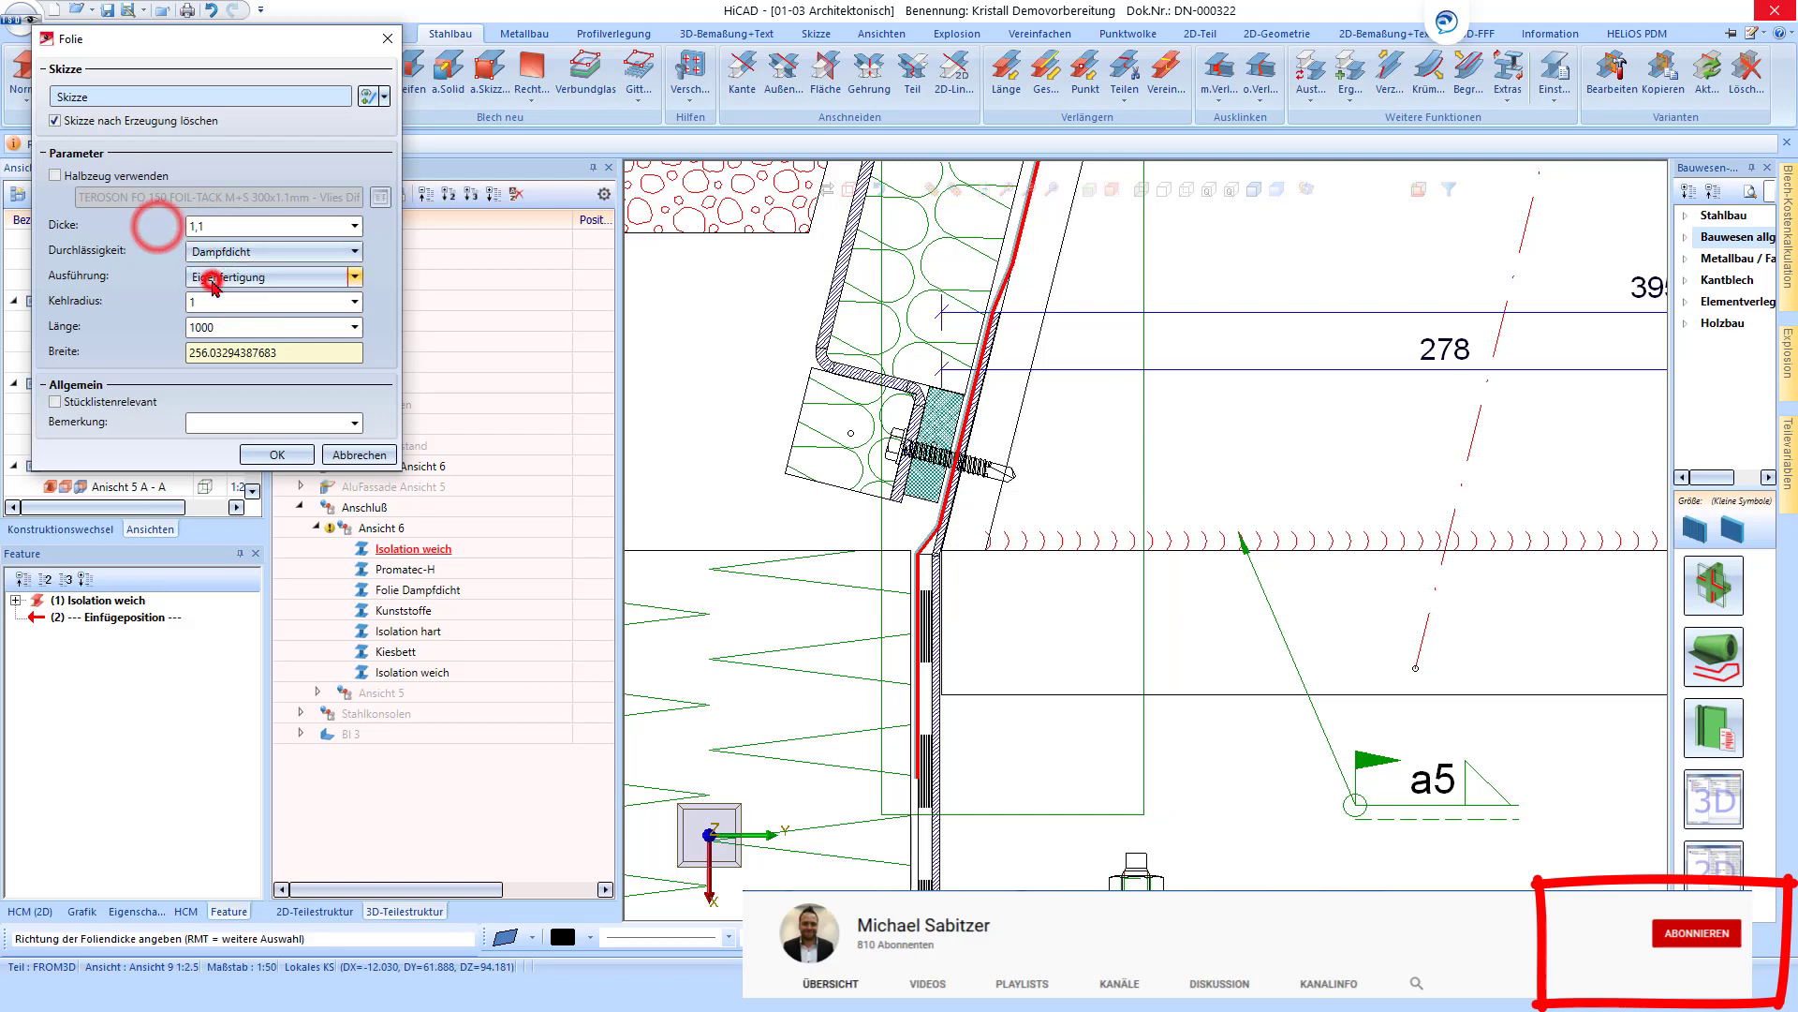
click(171, 241)
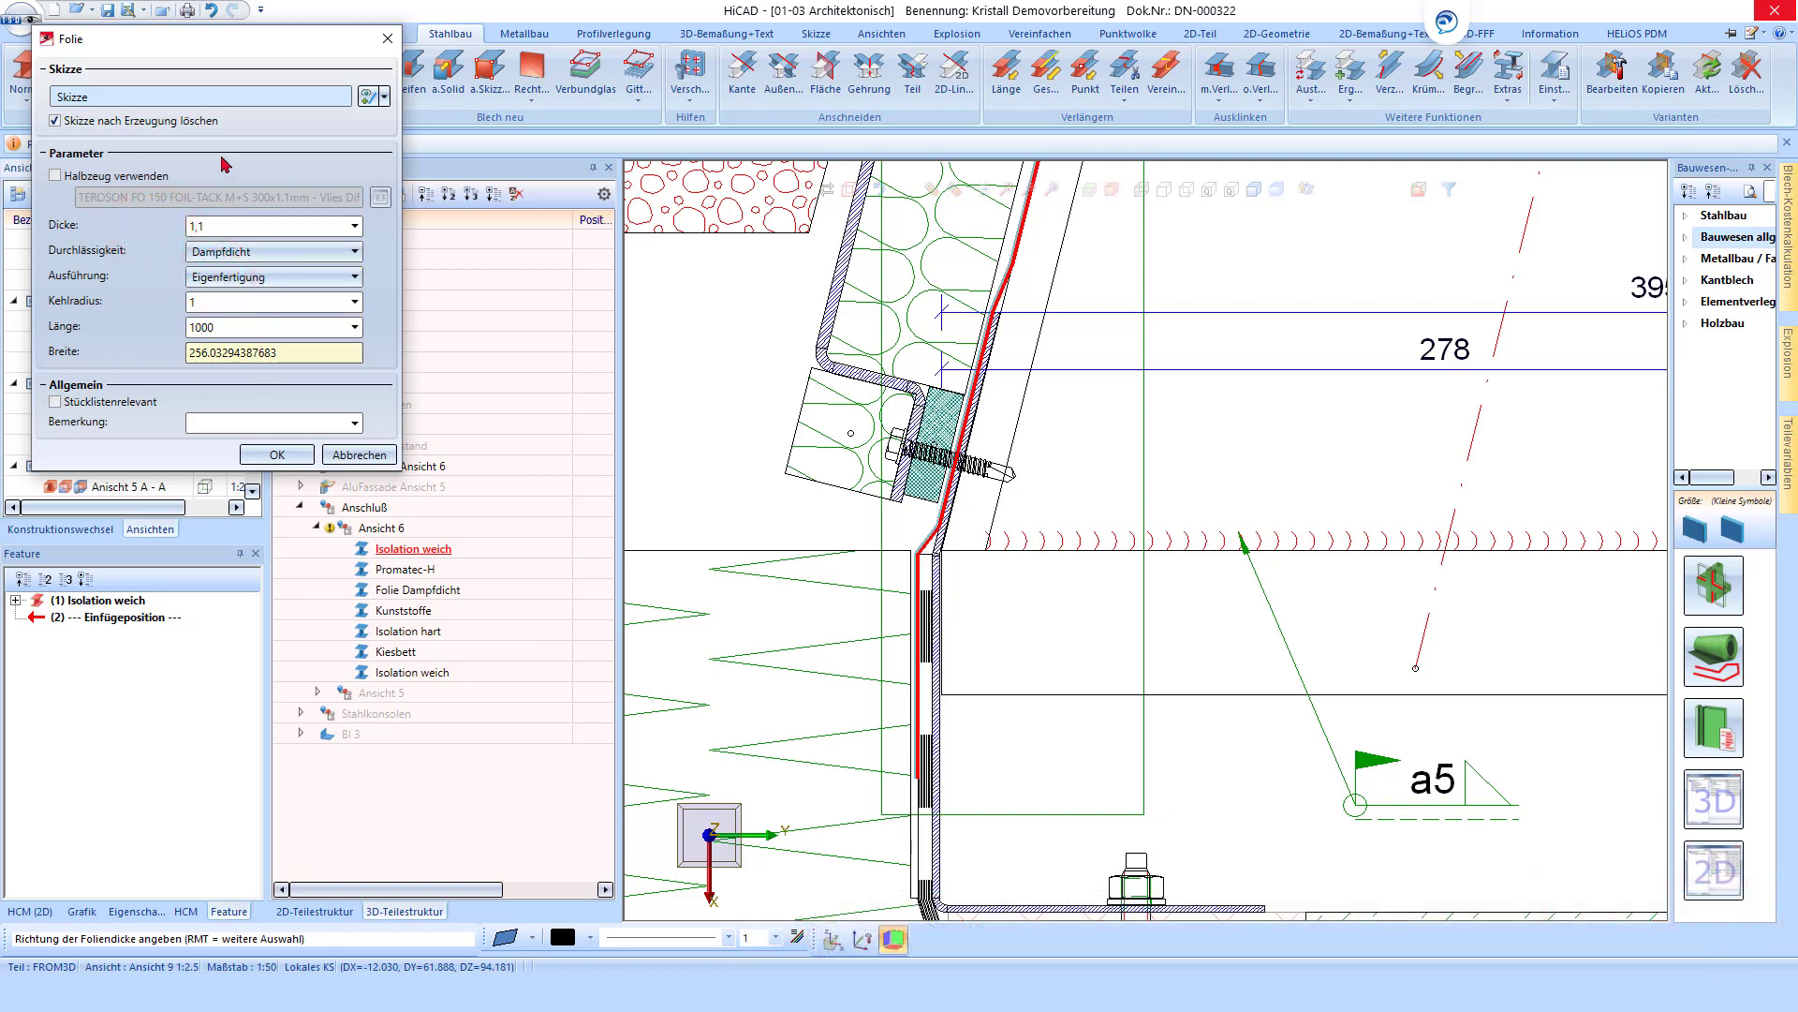
click(79, 179)
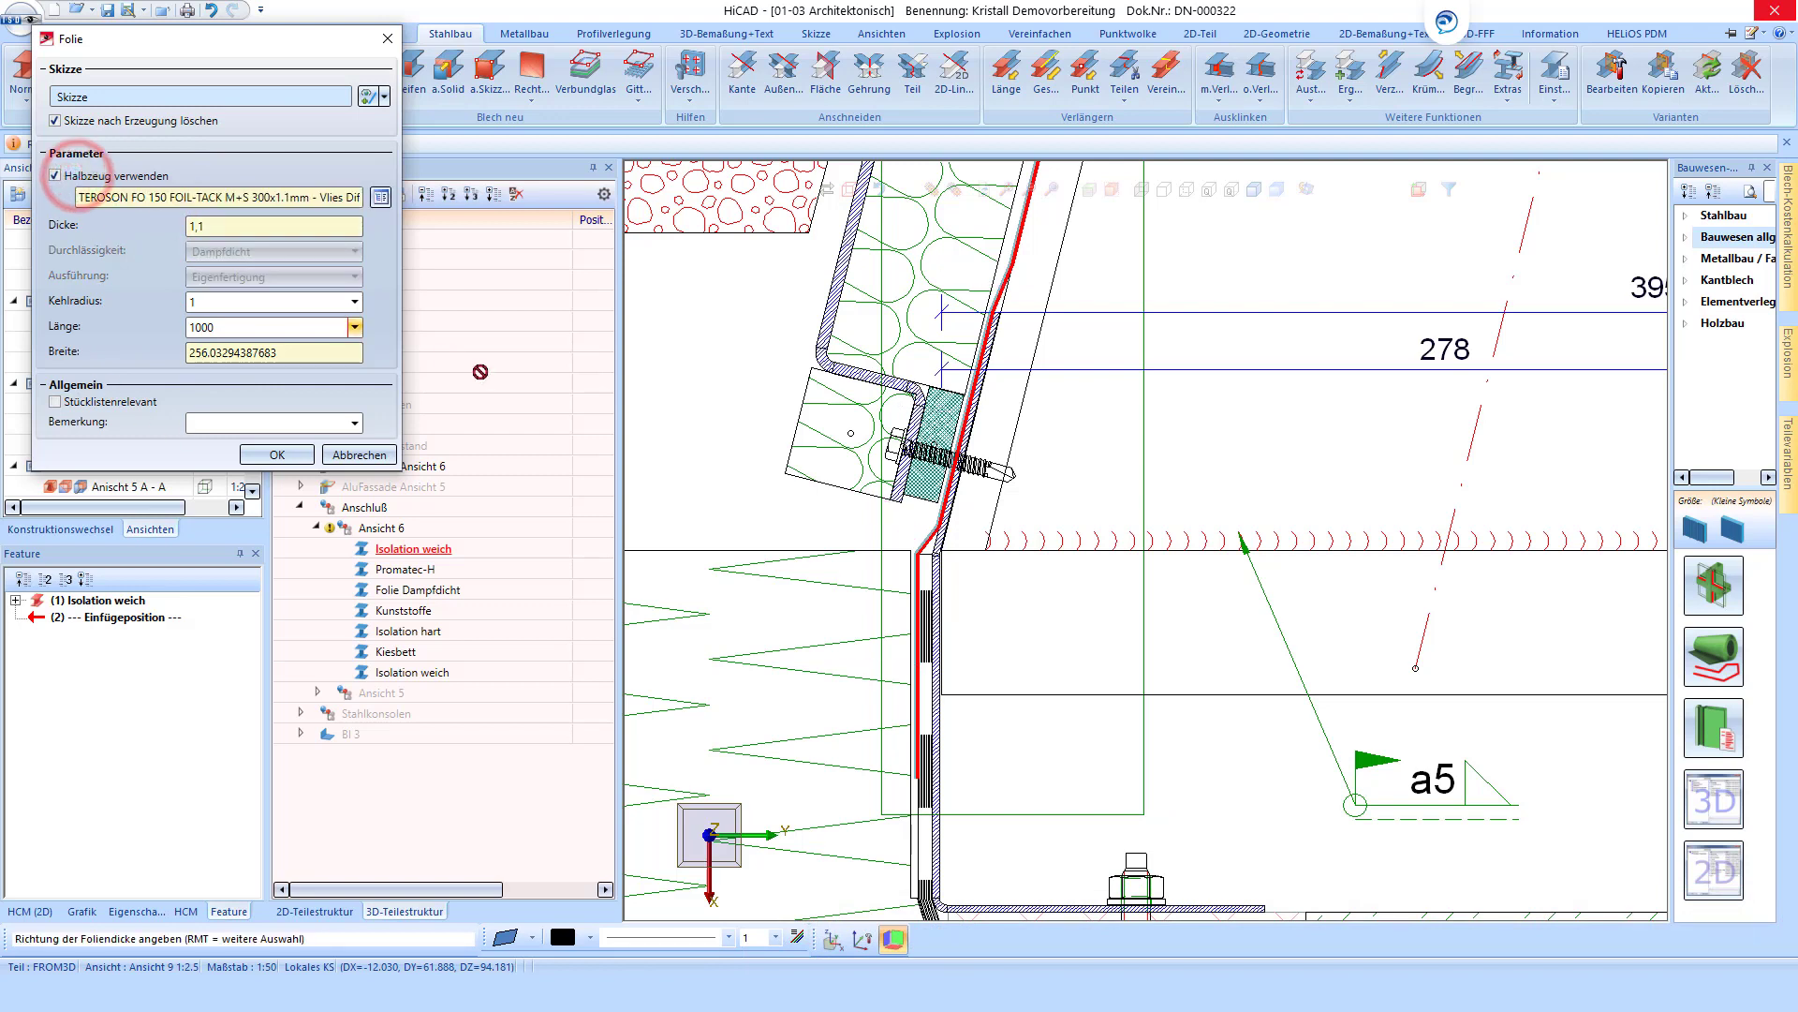
click(714, 433)
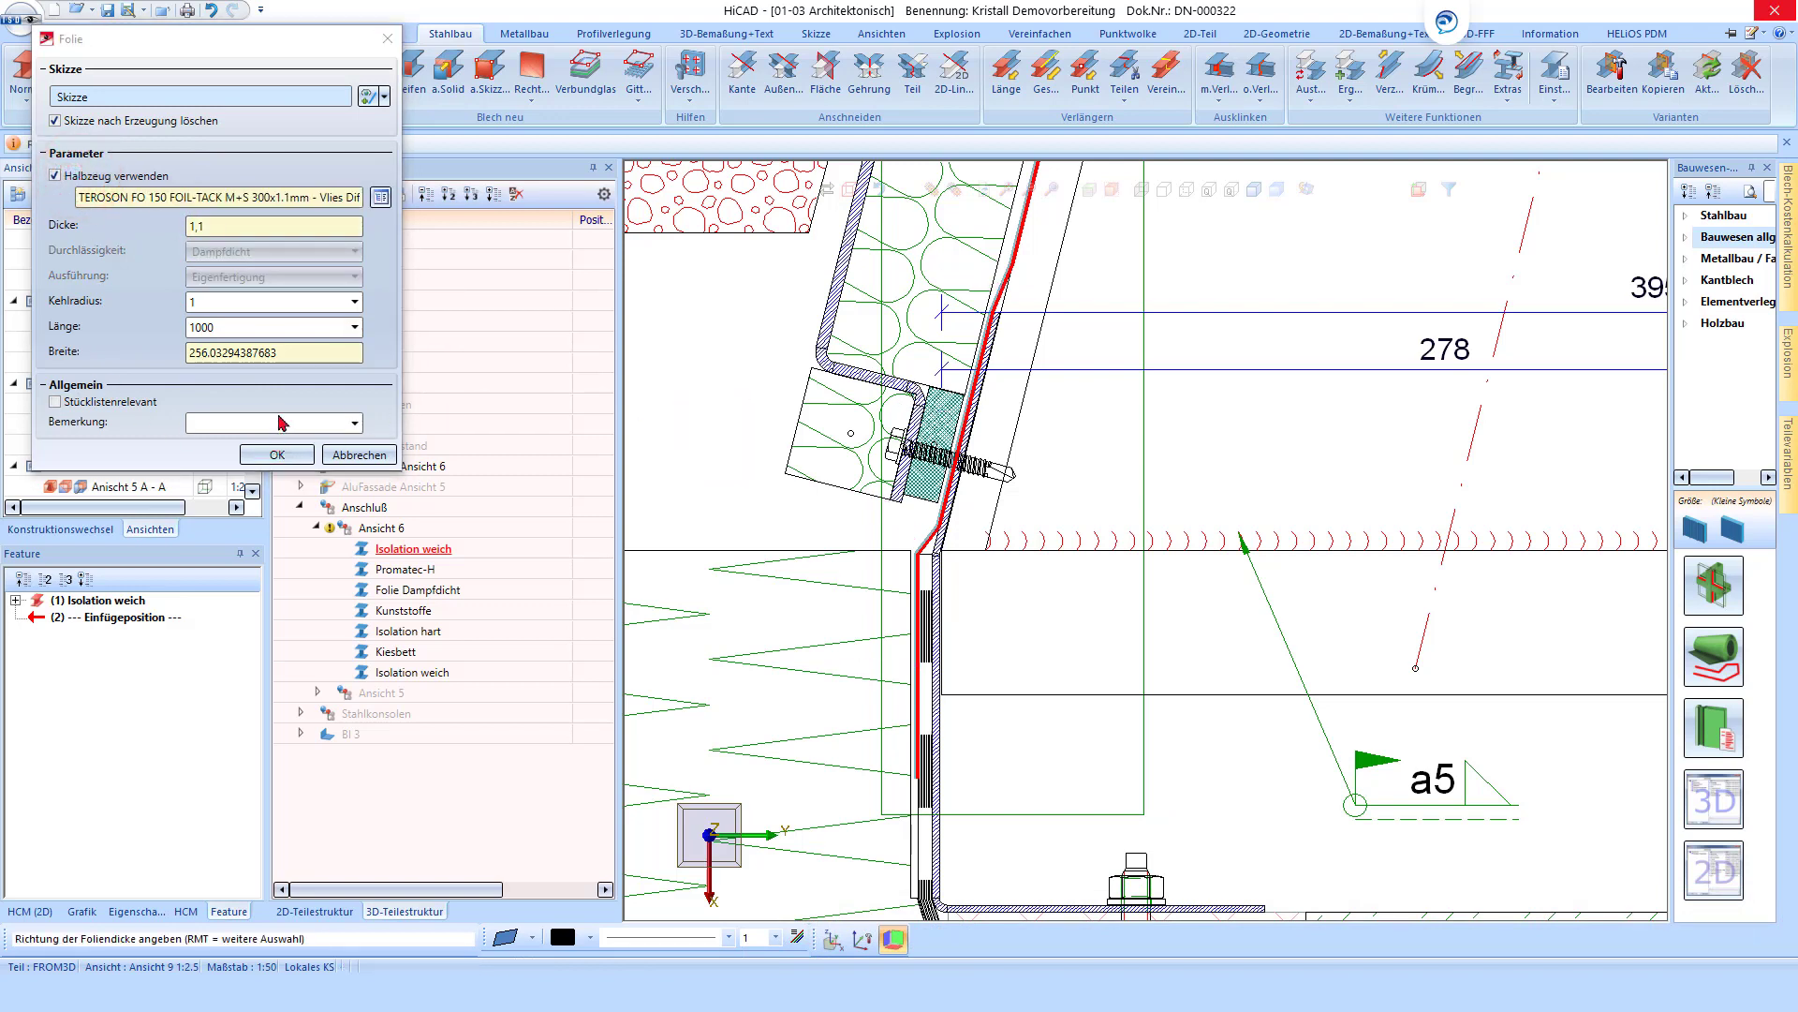
click(98, 401)
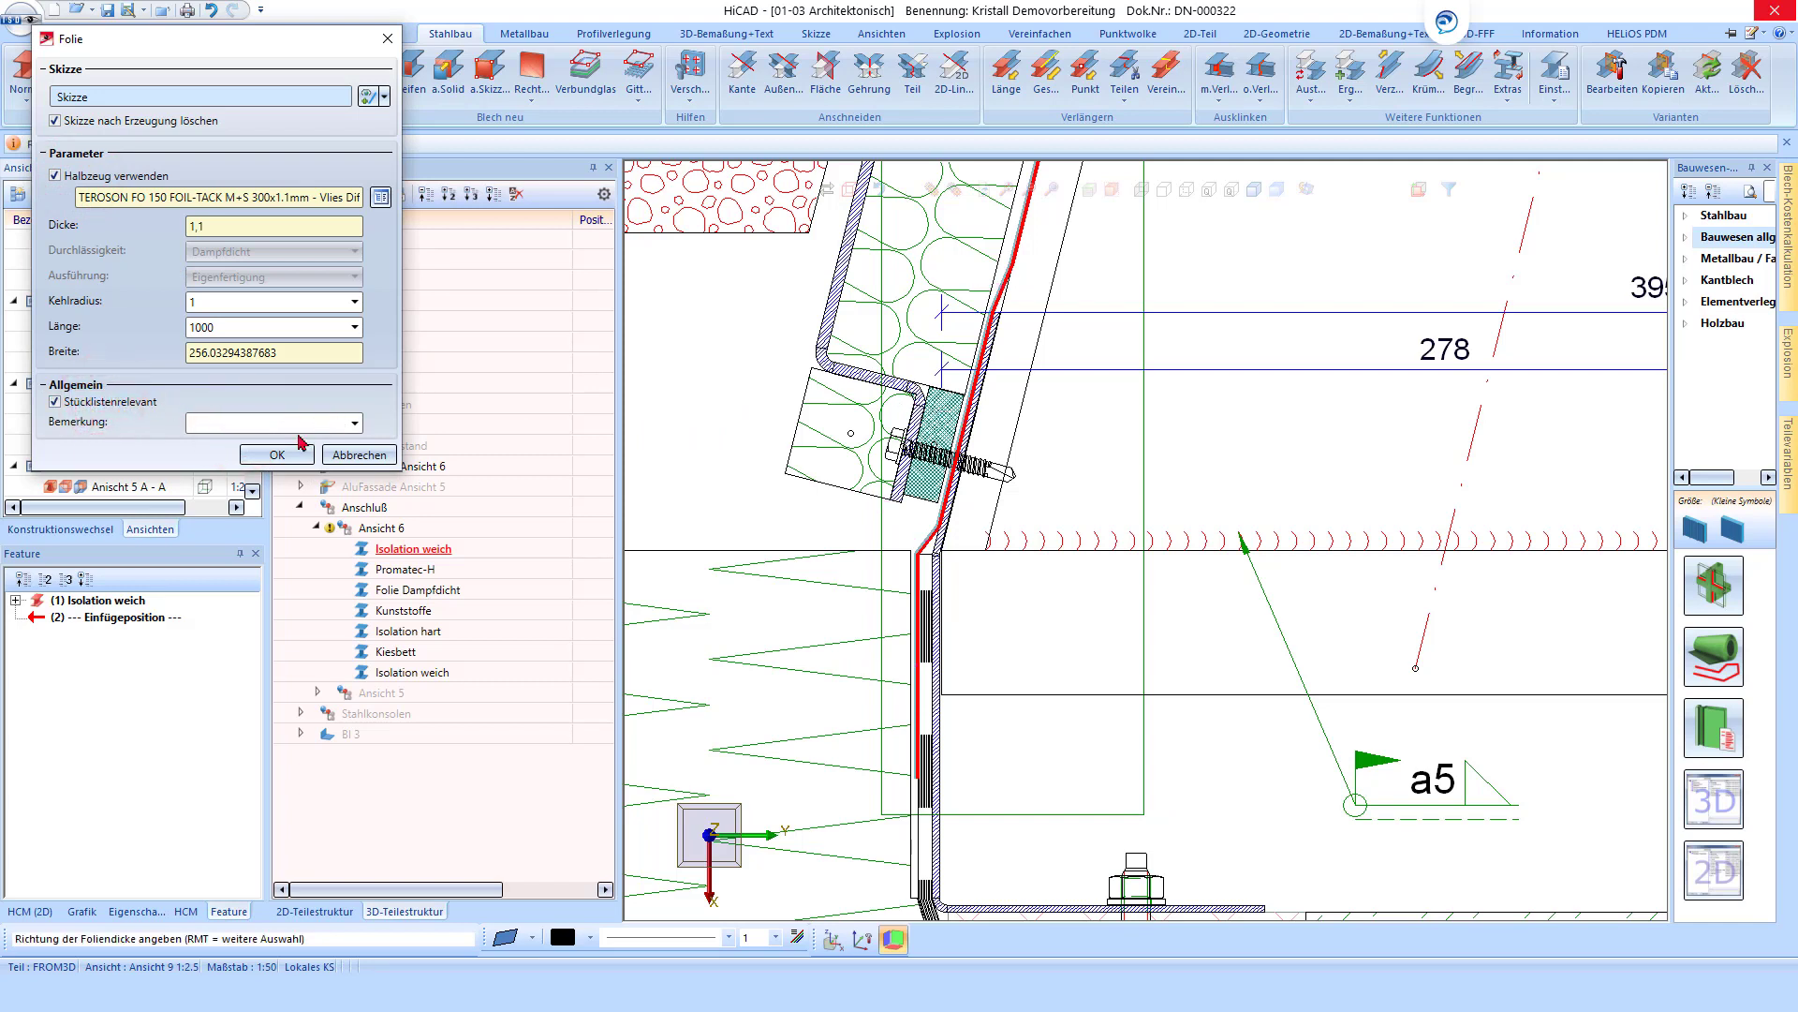
Create the foil, then drag the Einfügeposition above the (1) Folie feature.
click(277, 455)
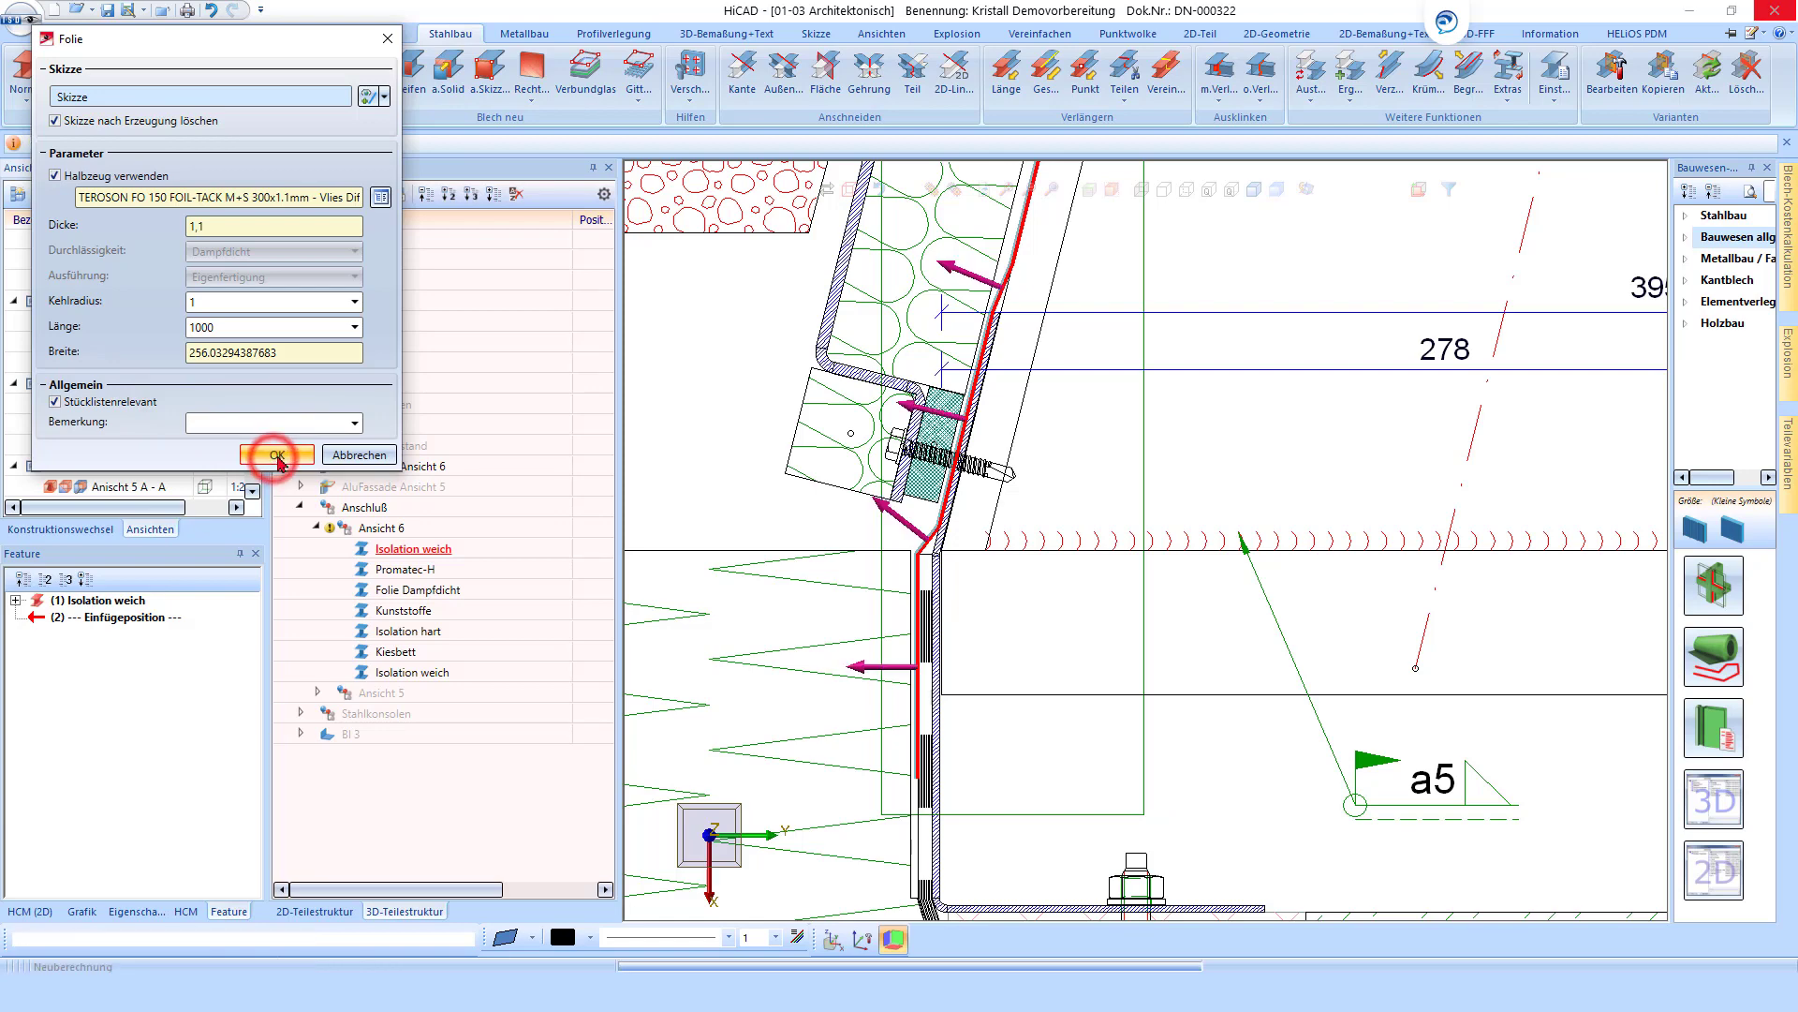
scroll(900, 581, up, 1)
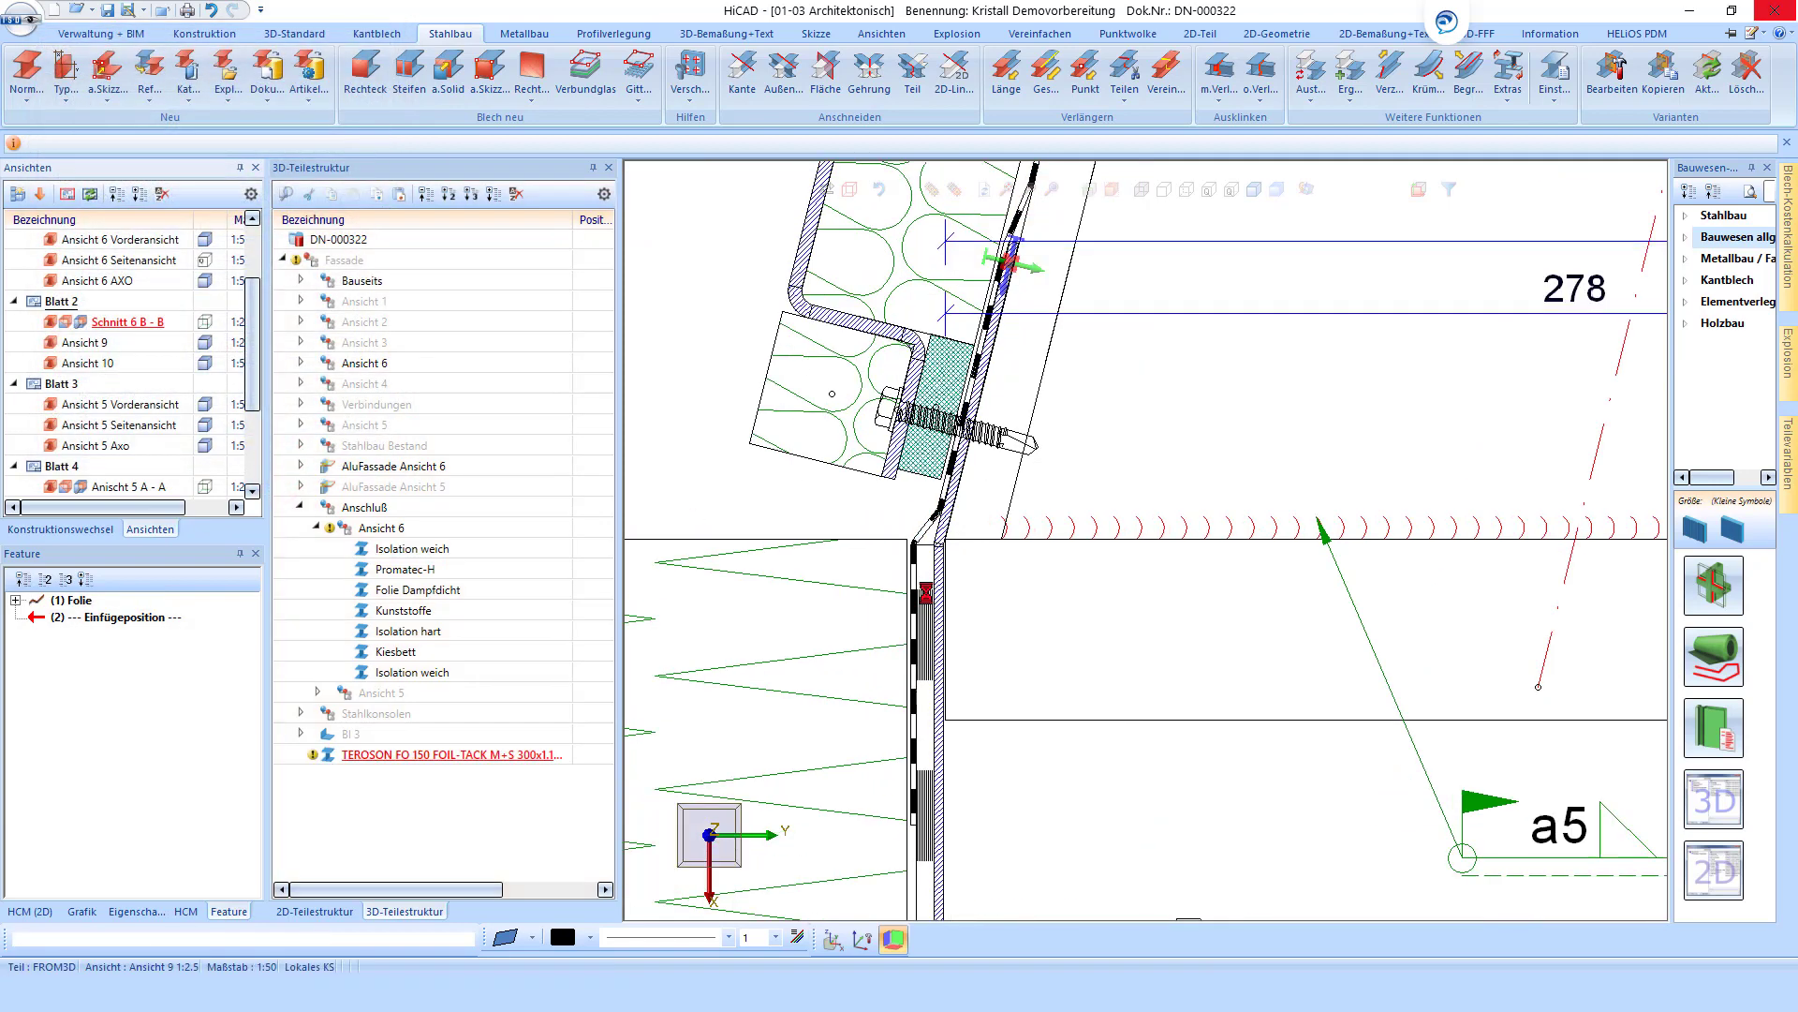
scroll(890, 609, up, 1)
scroll(876, 646, up, 1)
scroll(874, 646, down, 2)
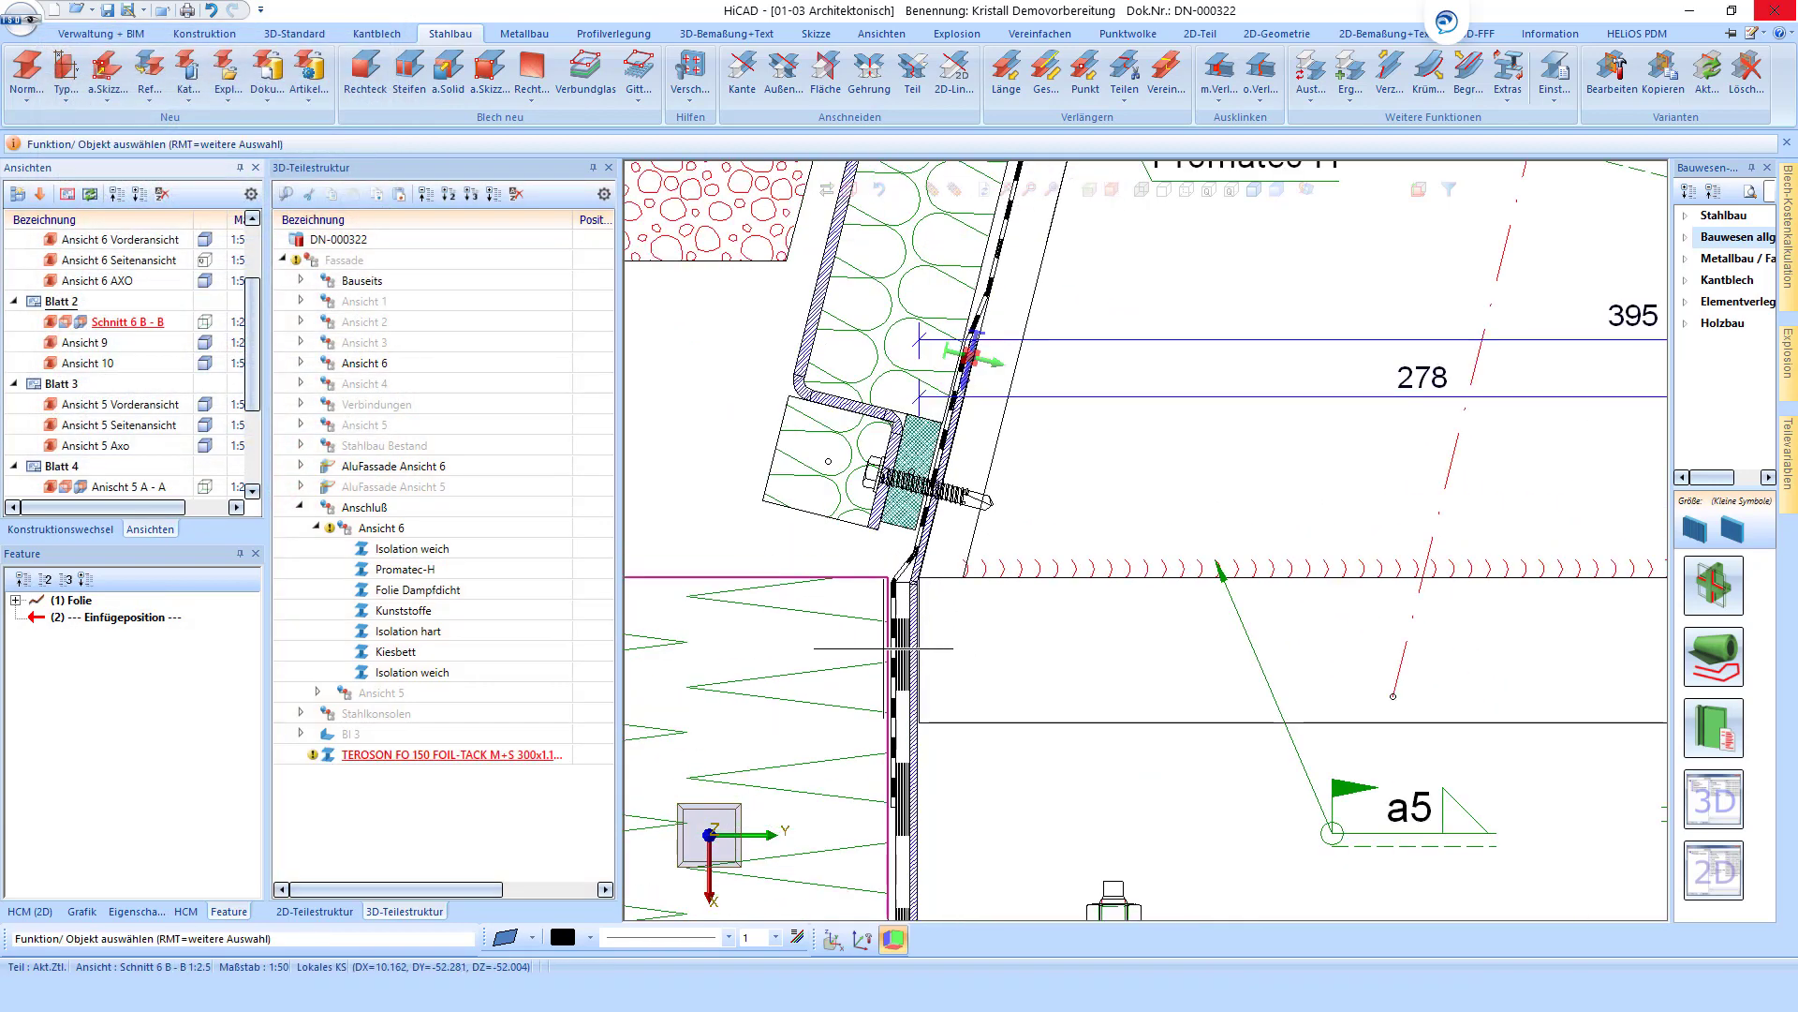
scroll(895, 590, up, 2)
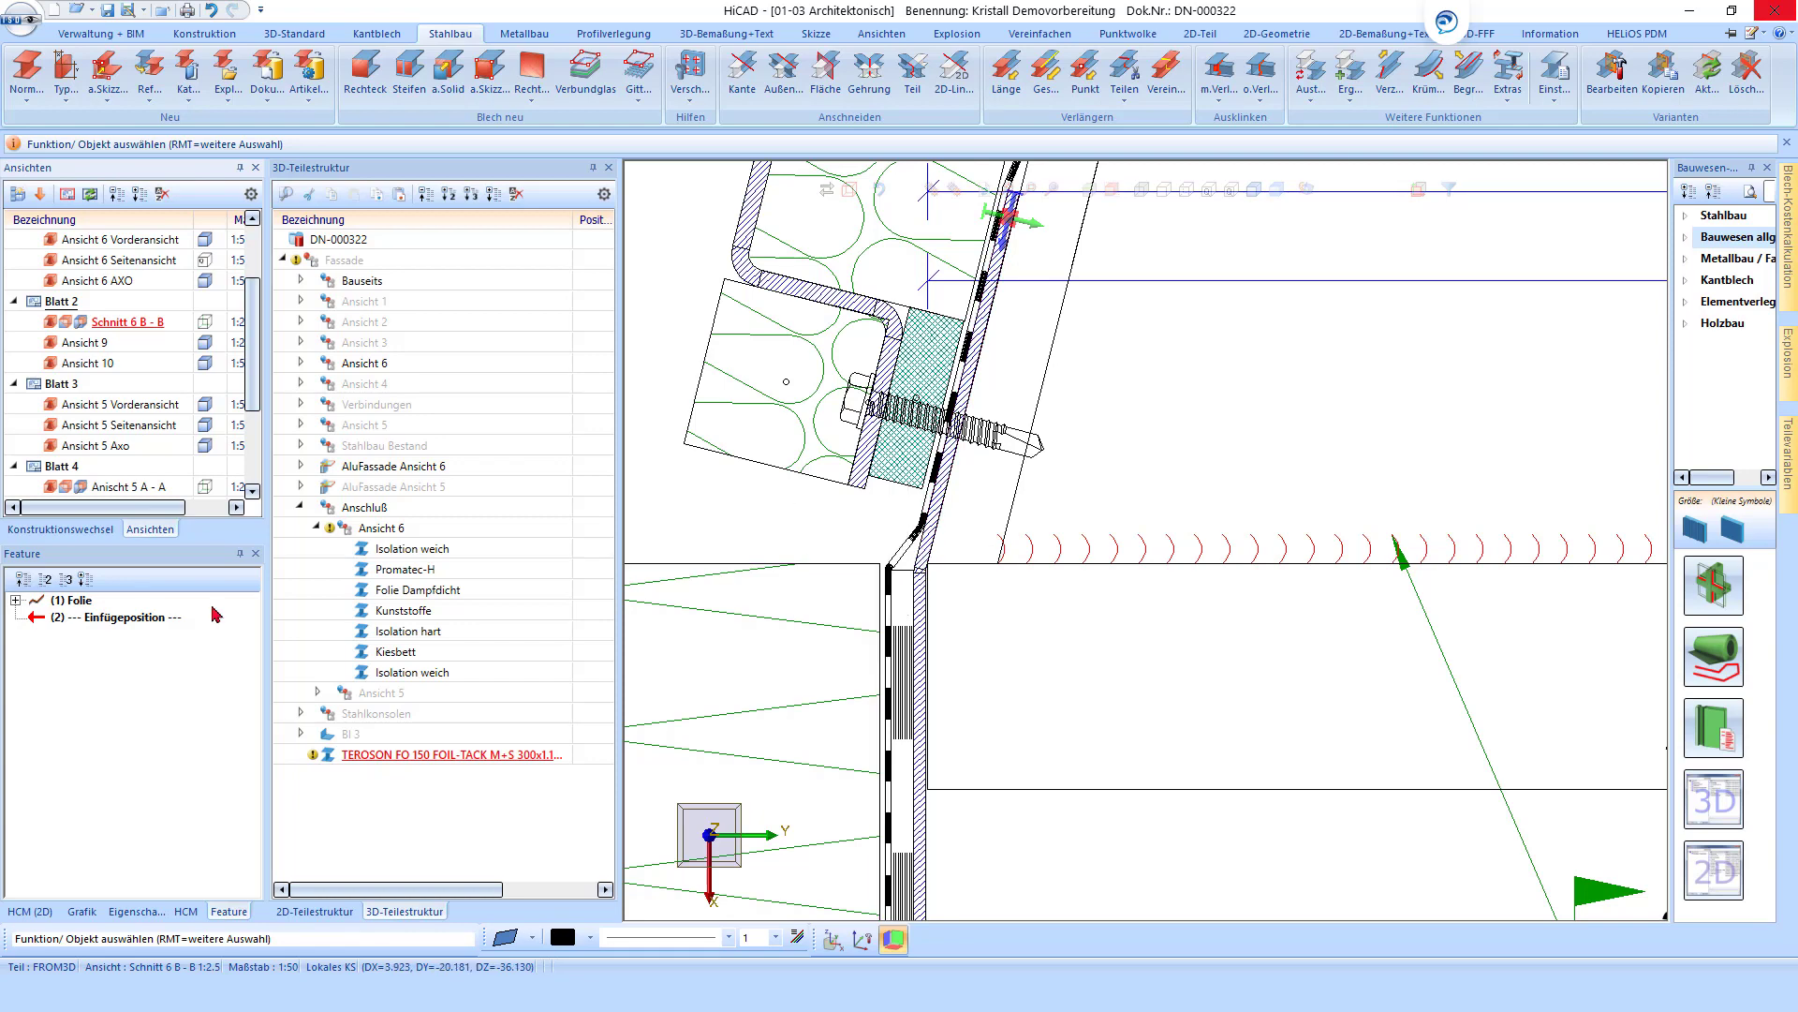
drag(75, 605, 75, 623)
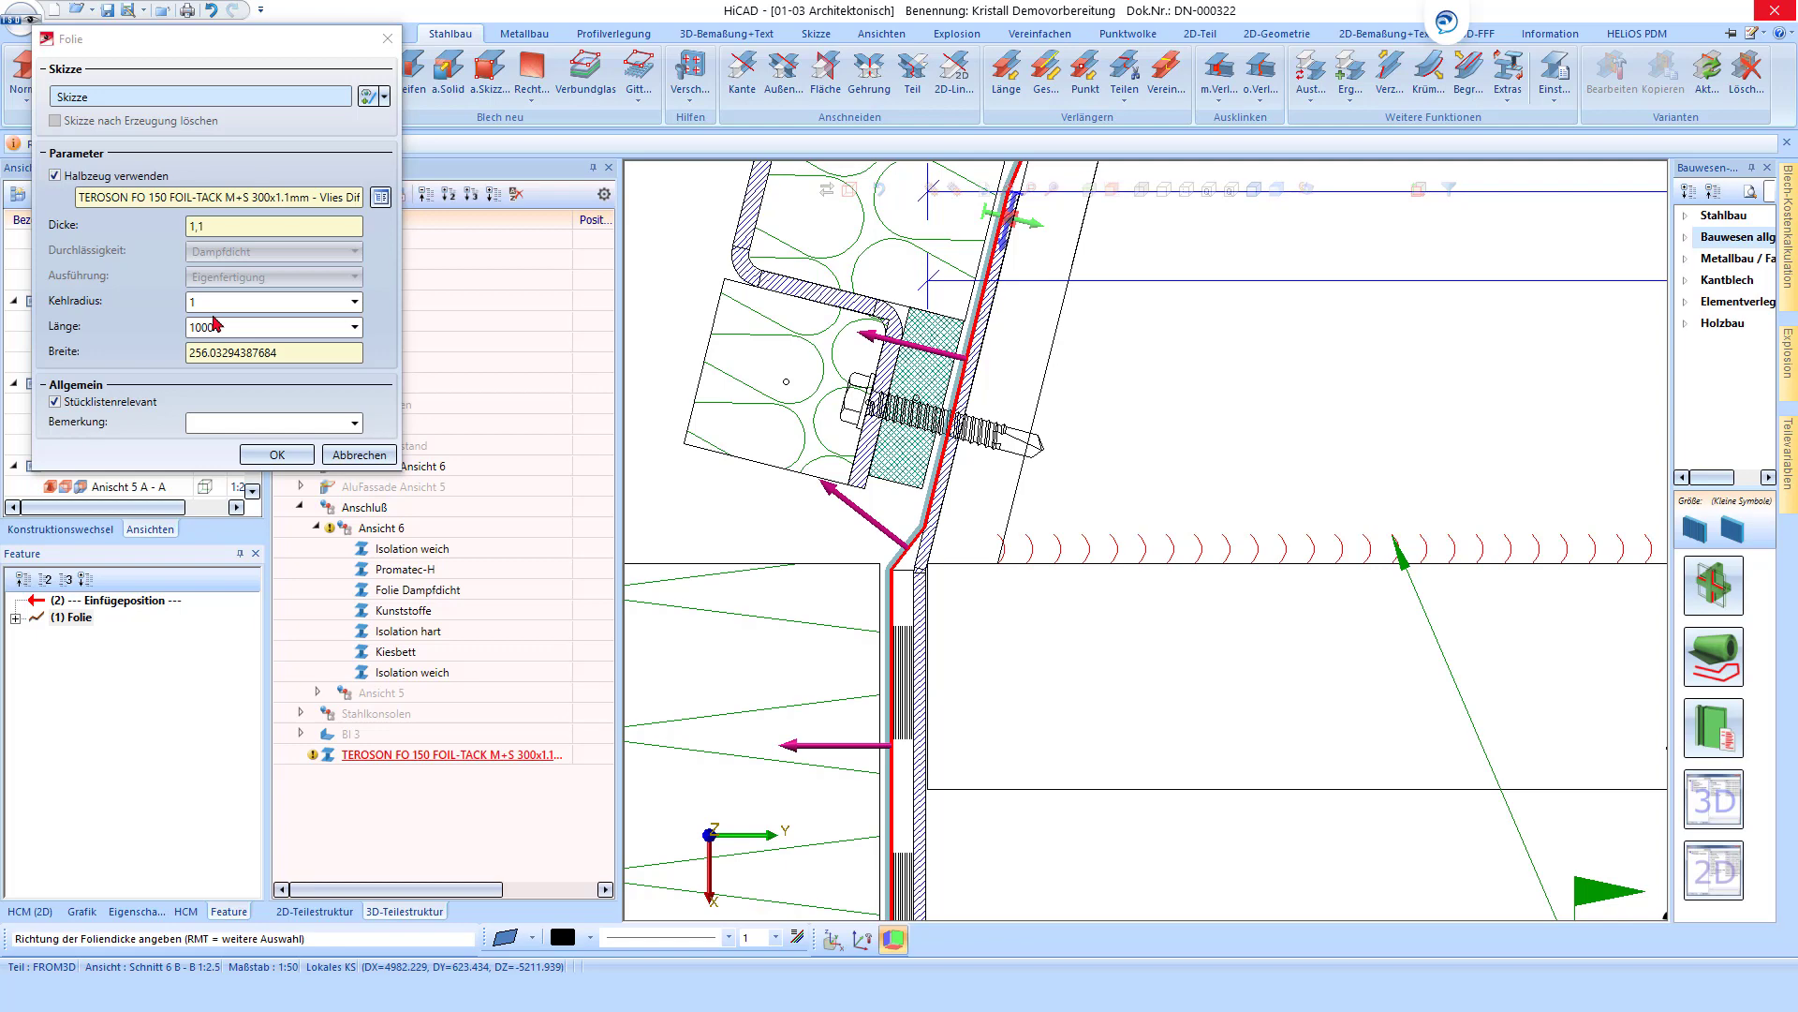
Open the Halbzeug catalog again and expand the Illbruck and Sika foil groups.
scroll(890, 562, down, 3)
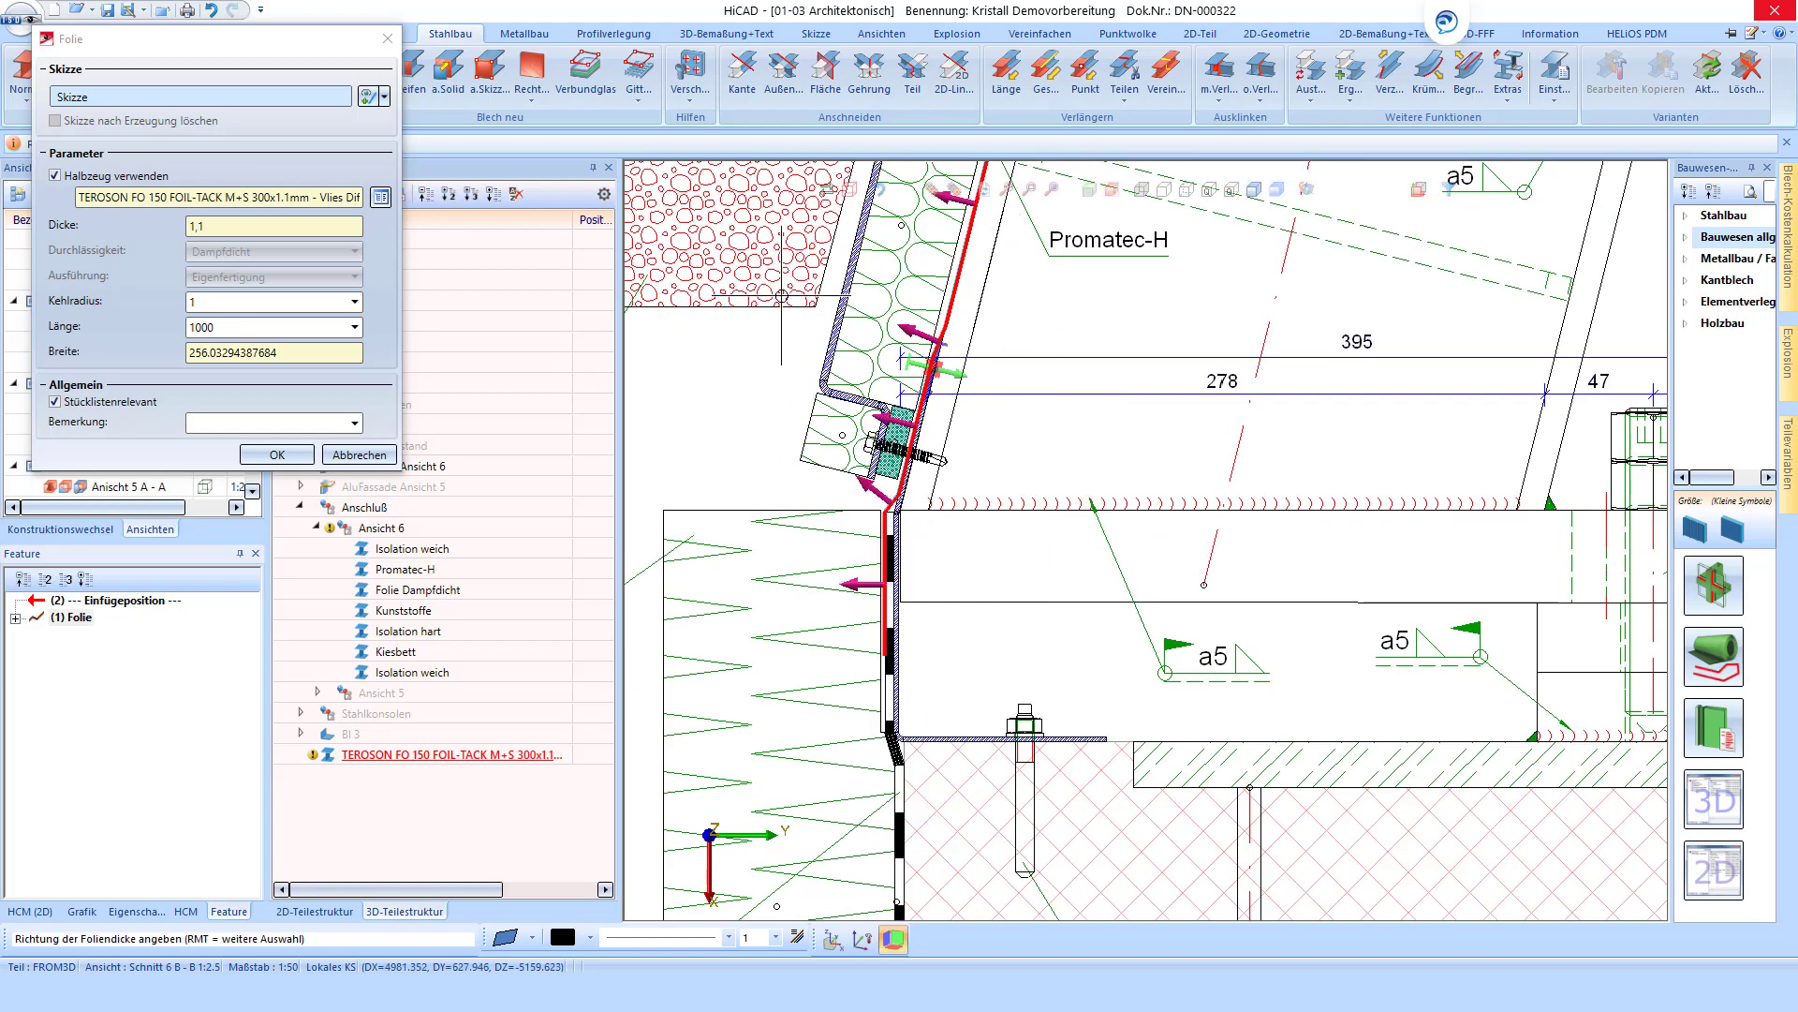
scroll(1013, 325, up, 1)
scroll(1012, 325, down, 2)
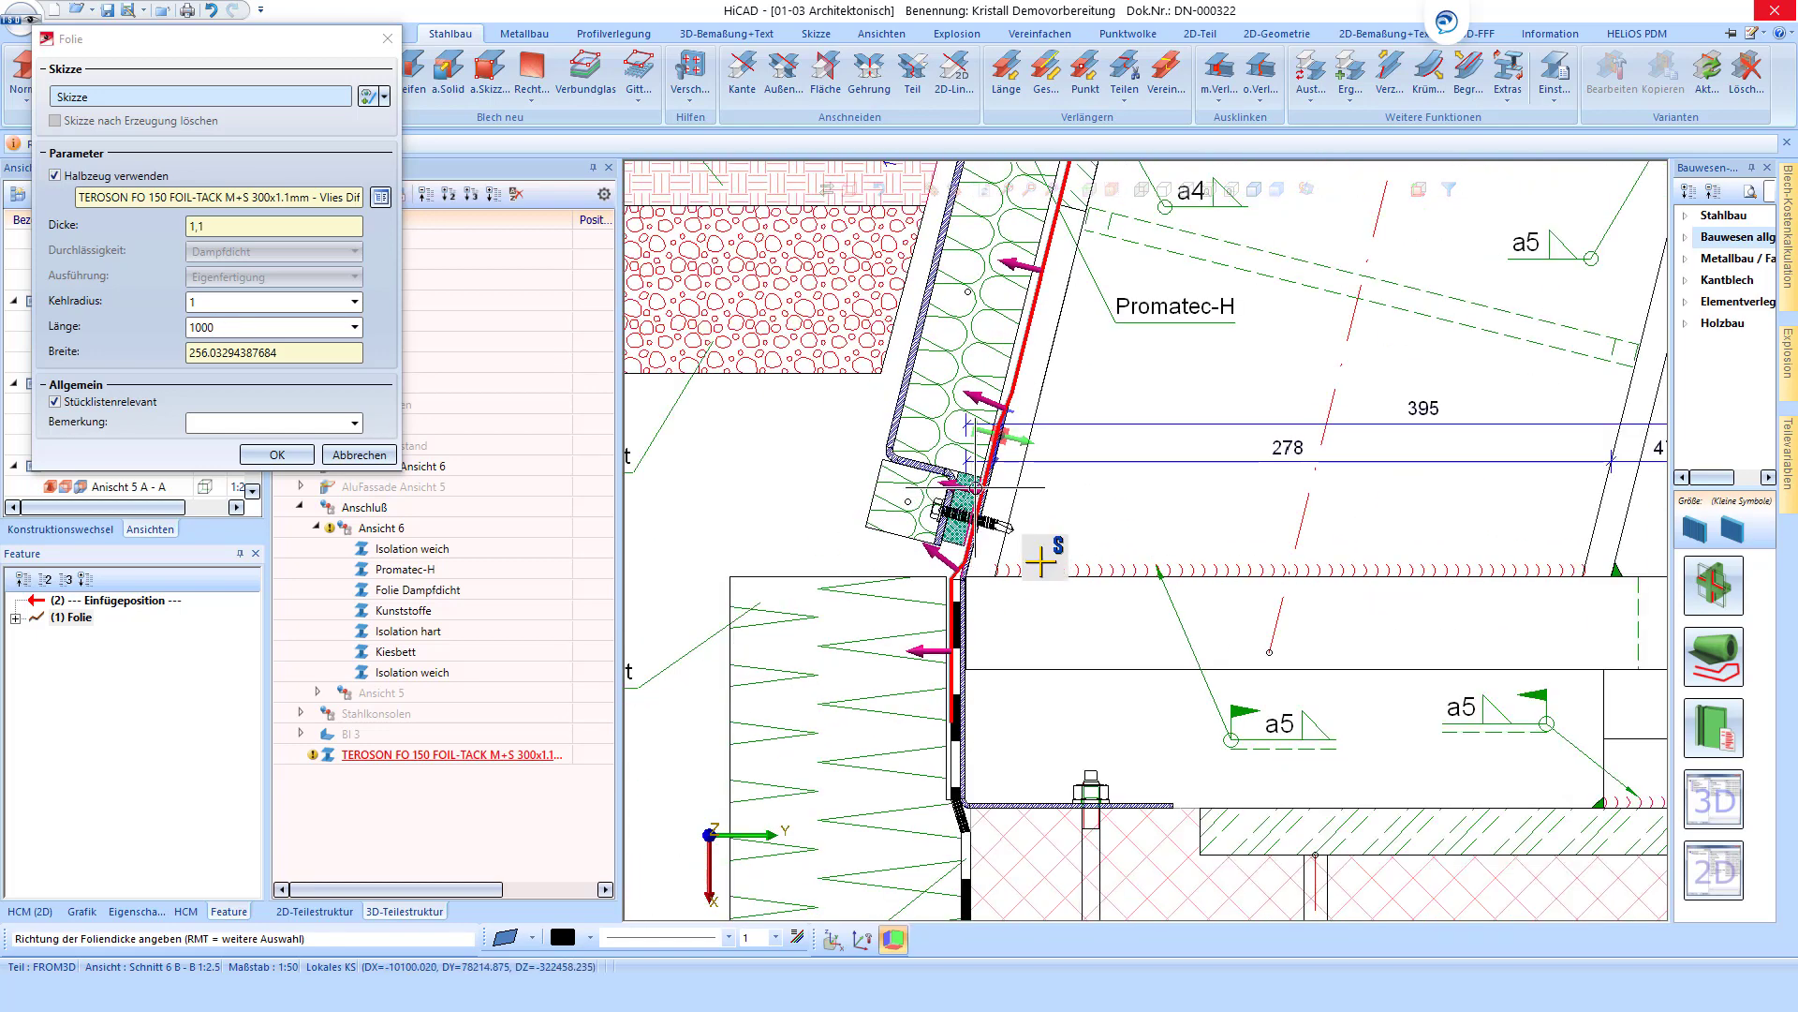
click(380, 198)
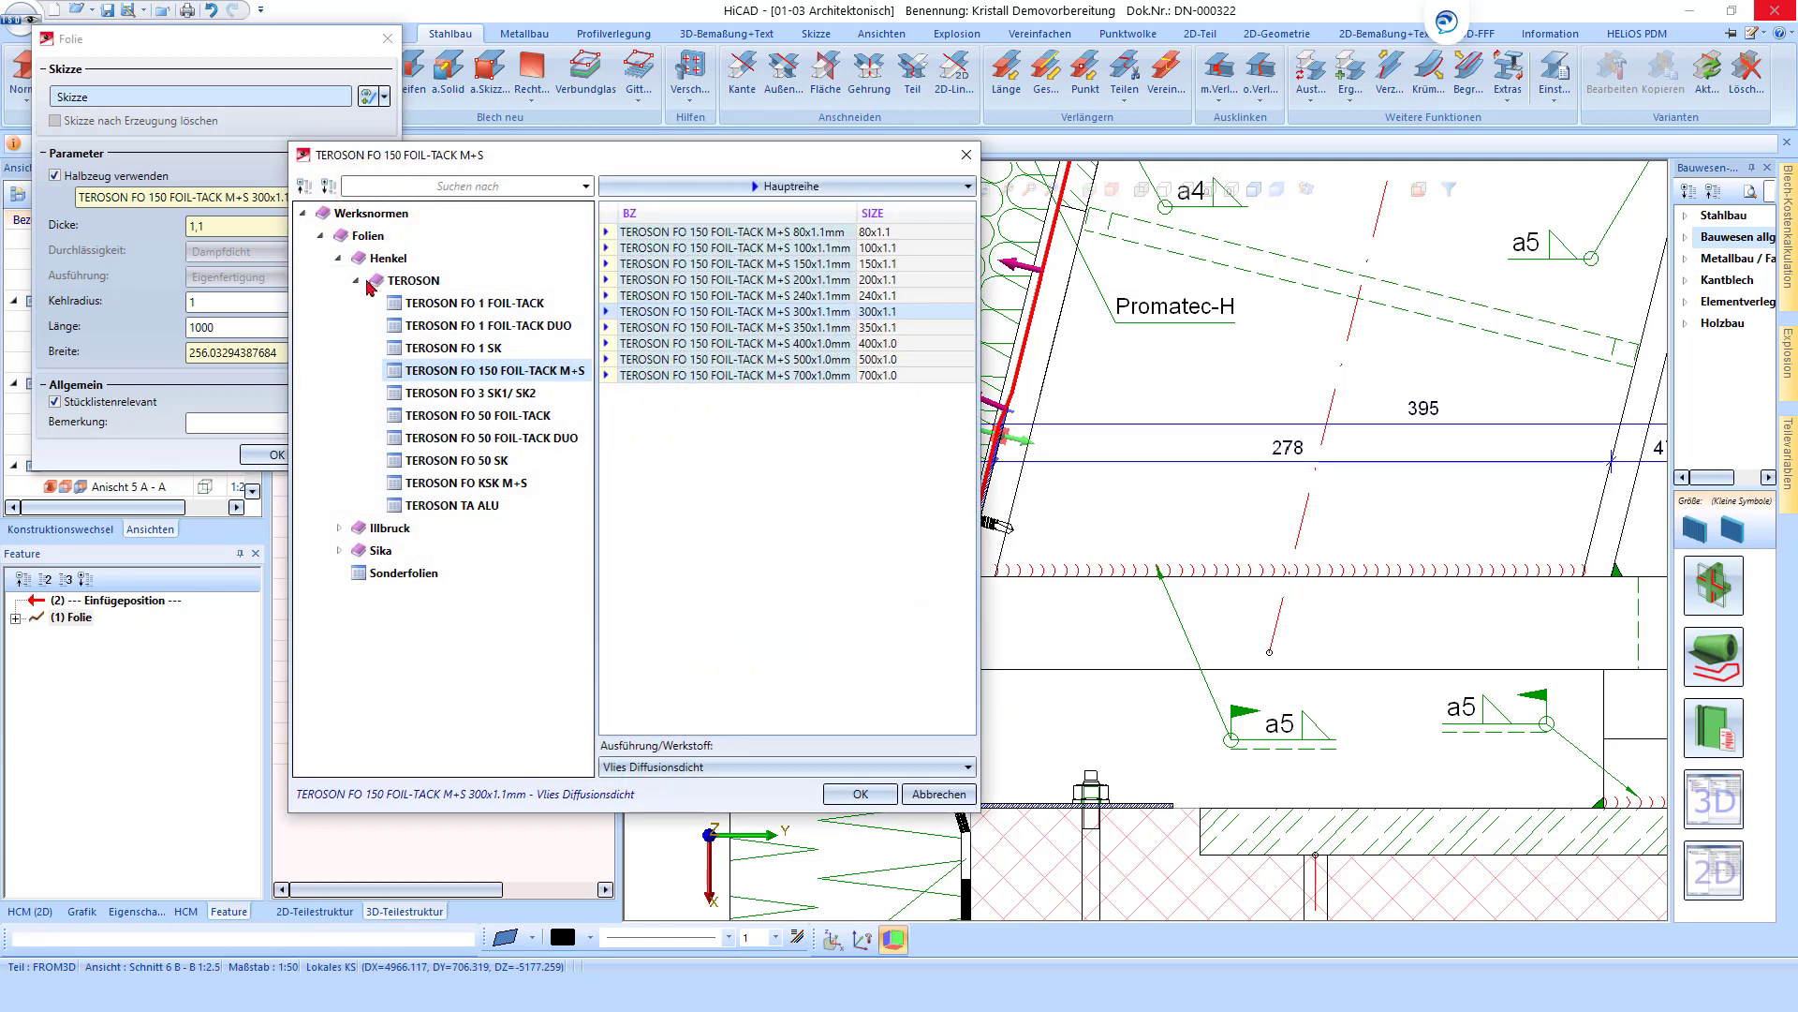
click(339, 528)
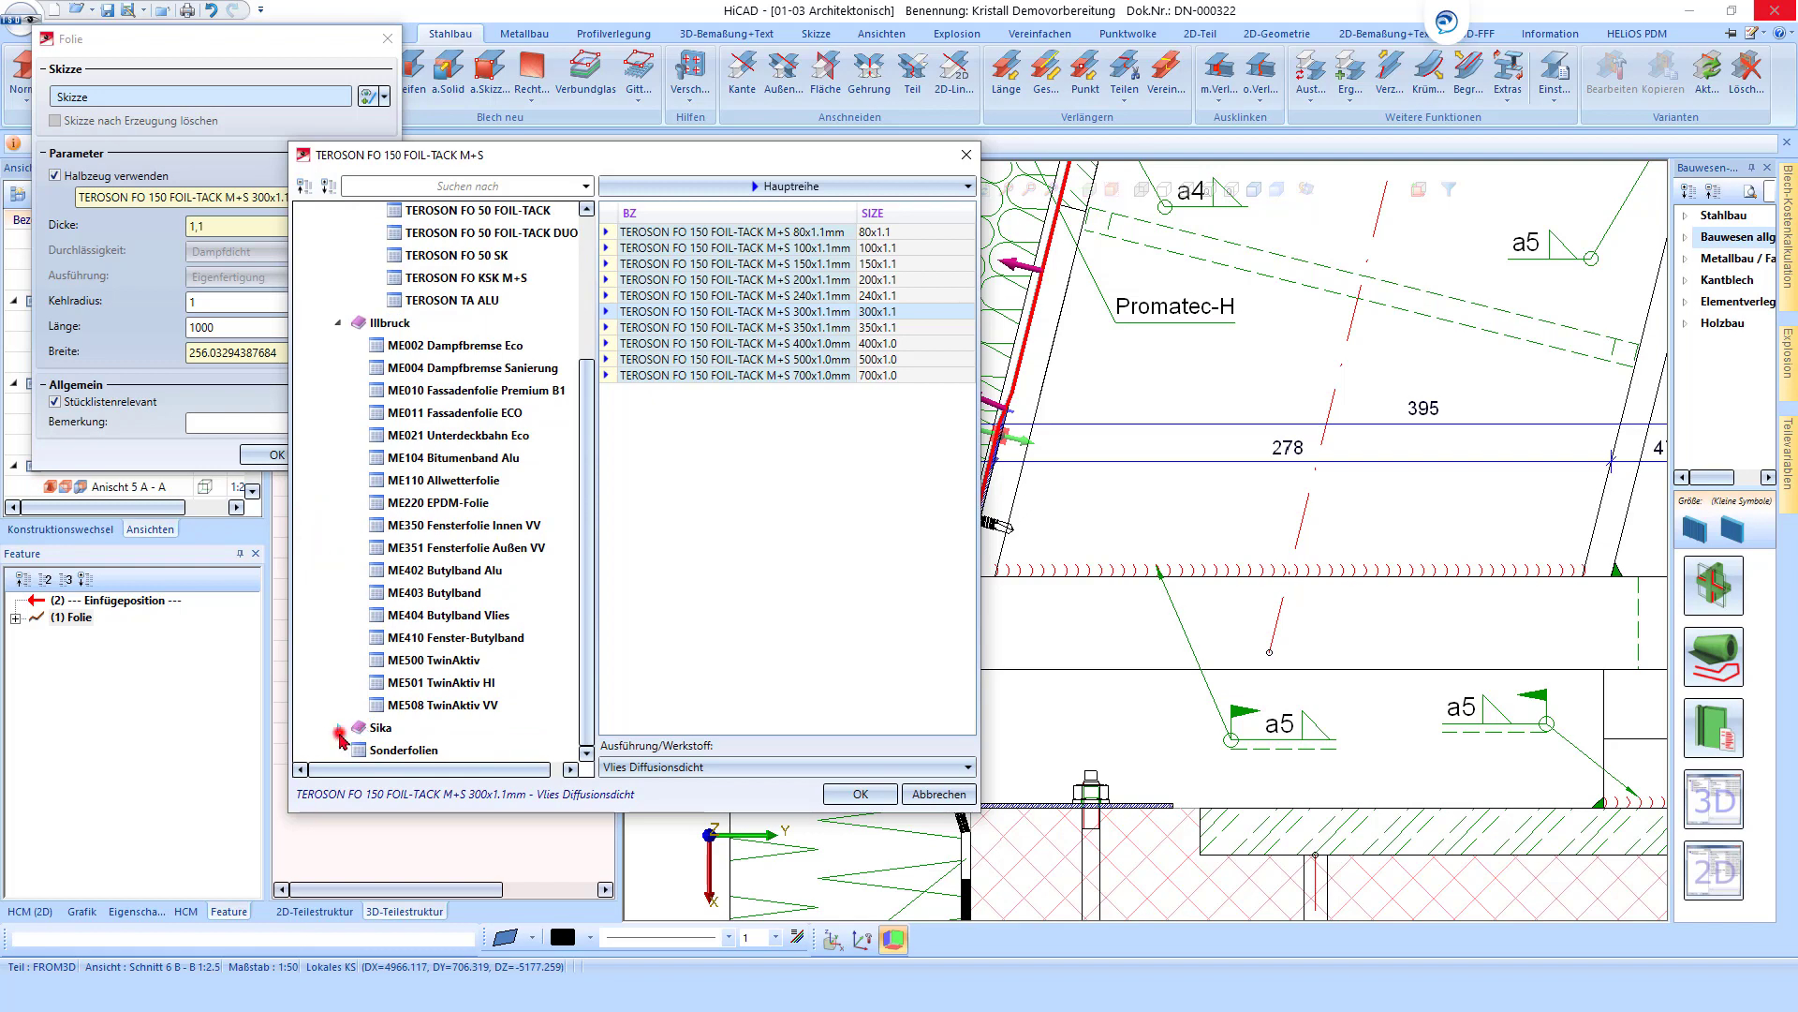
click(339, 730)
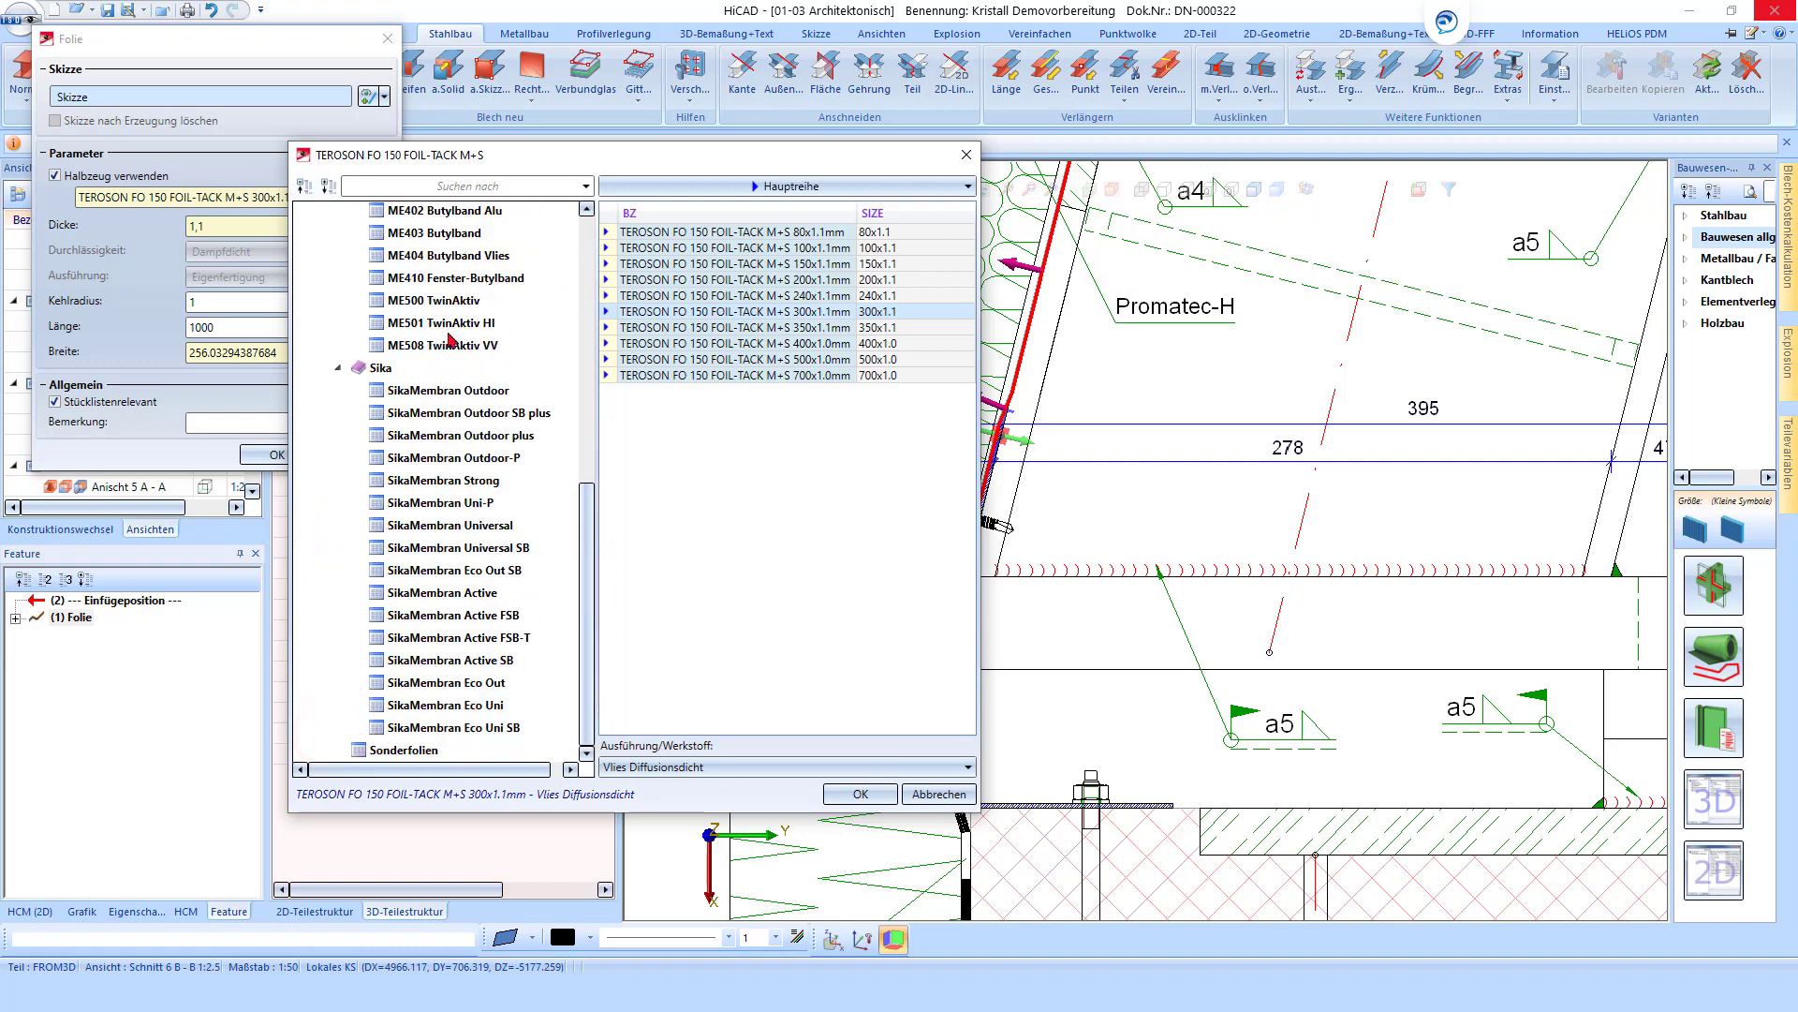
scroll(452, 342, up, 3)
scroll(459, 360, up, 3)
scroll(468, 384, up, 3)
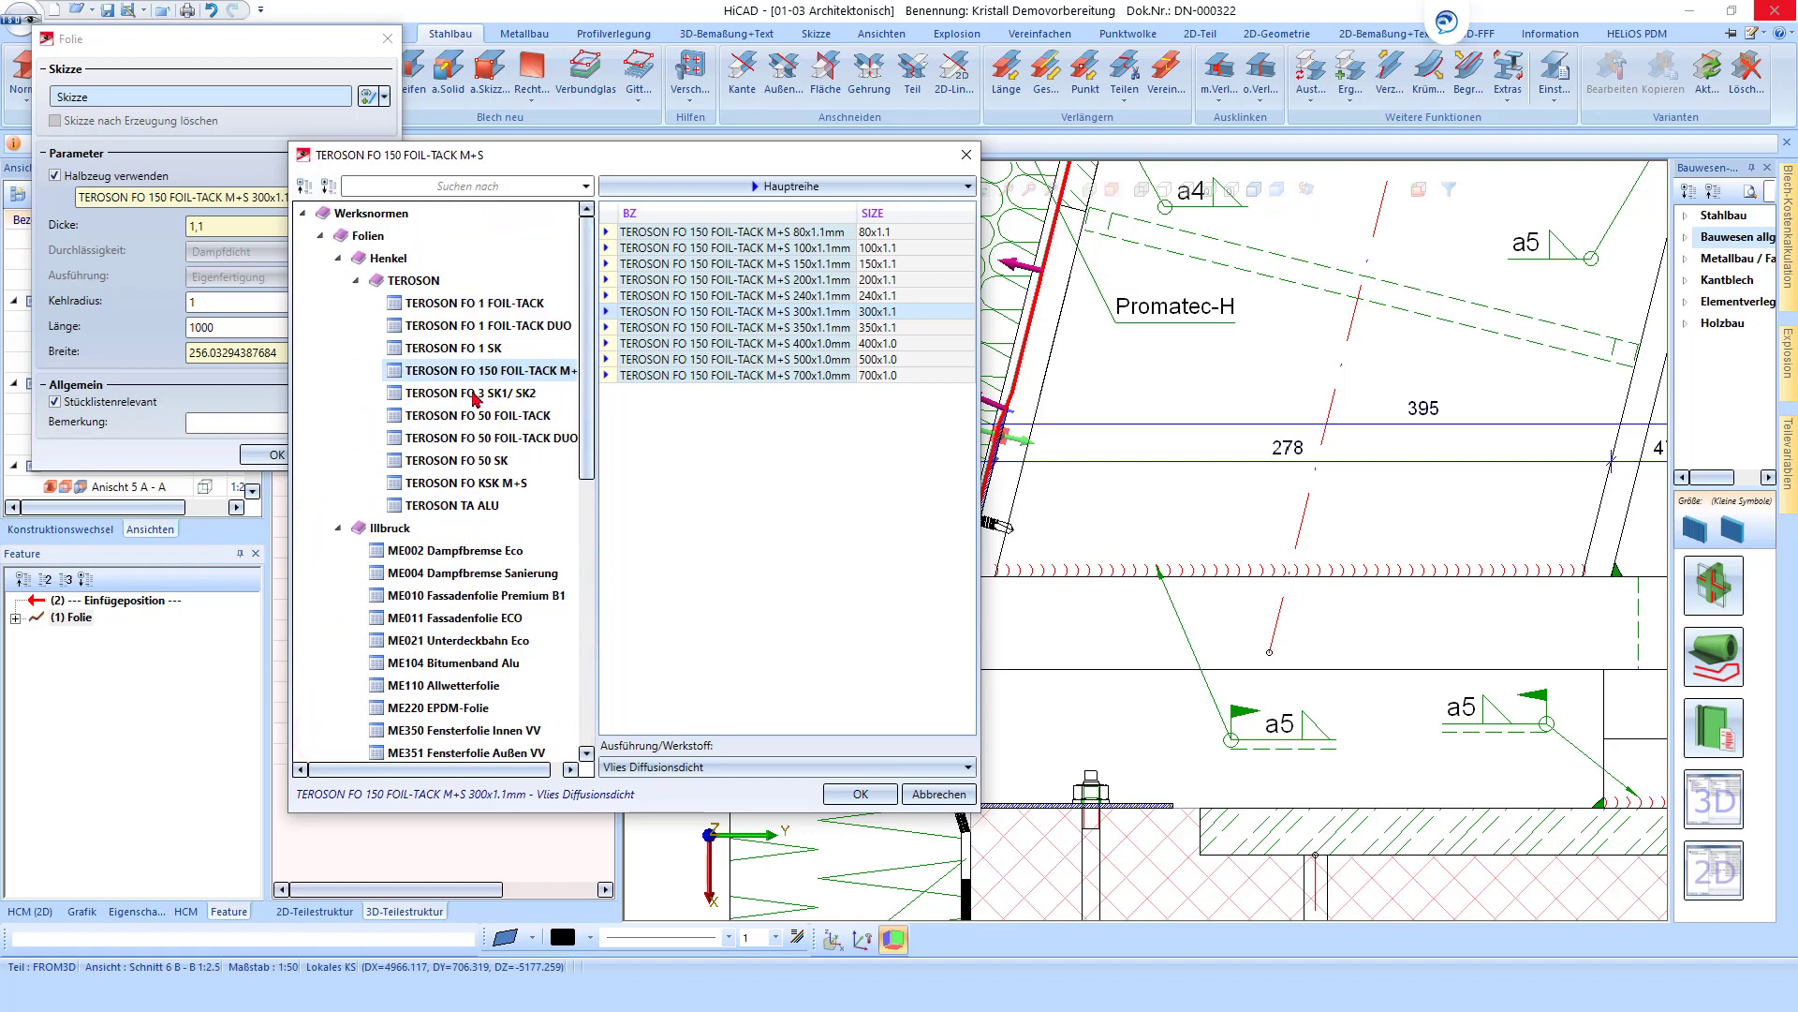
scroll(485, 375, down, 5)
scroll(484, 375, down, 3)
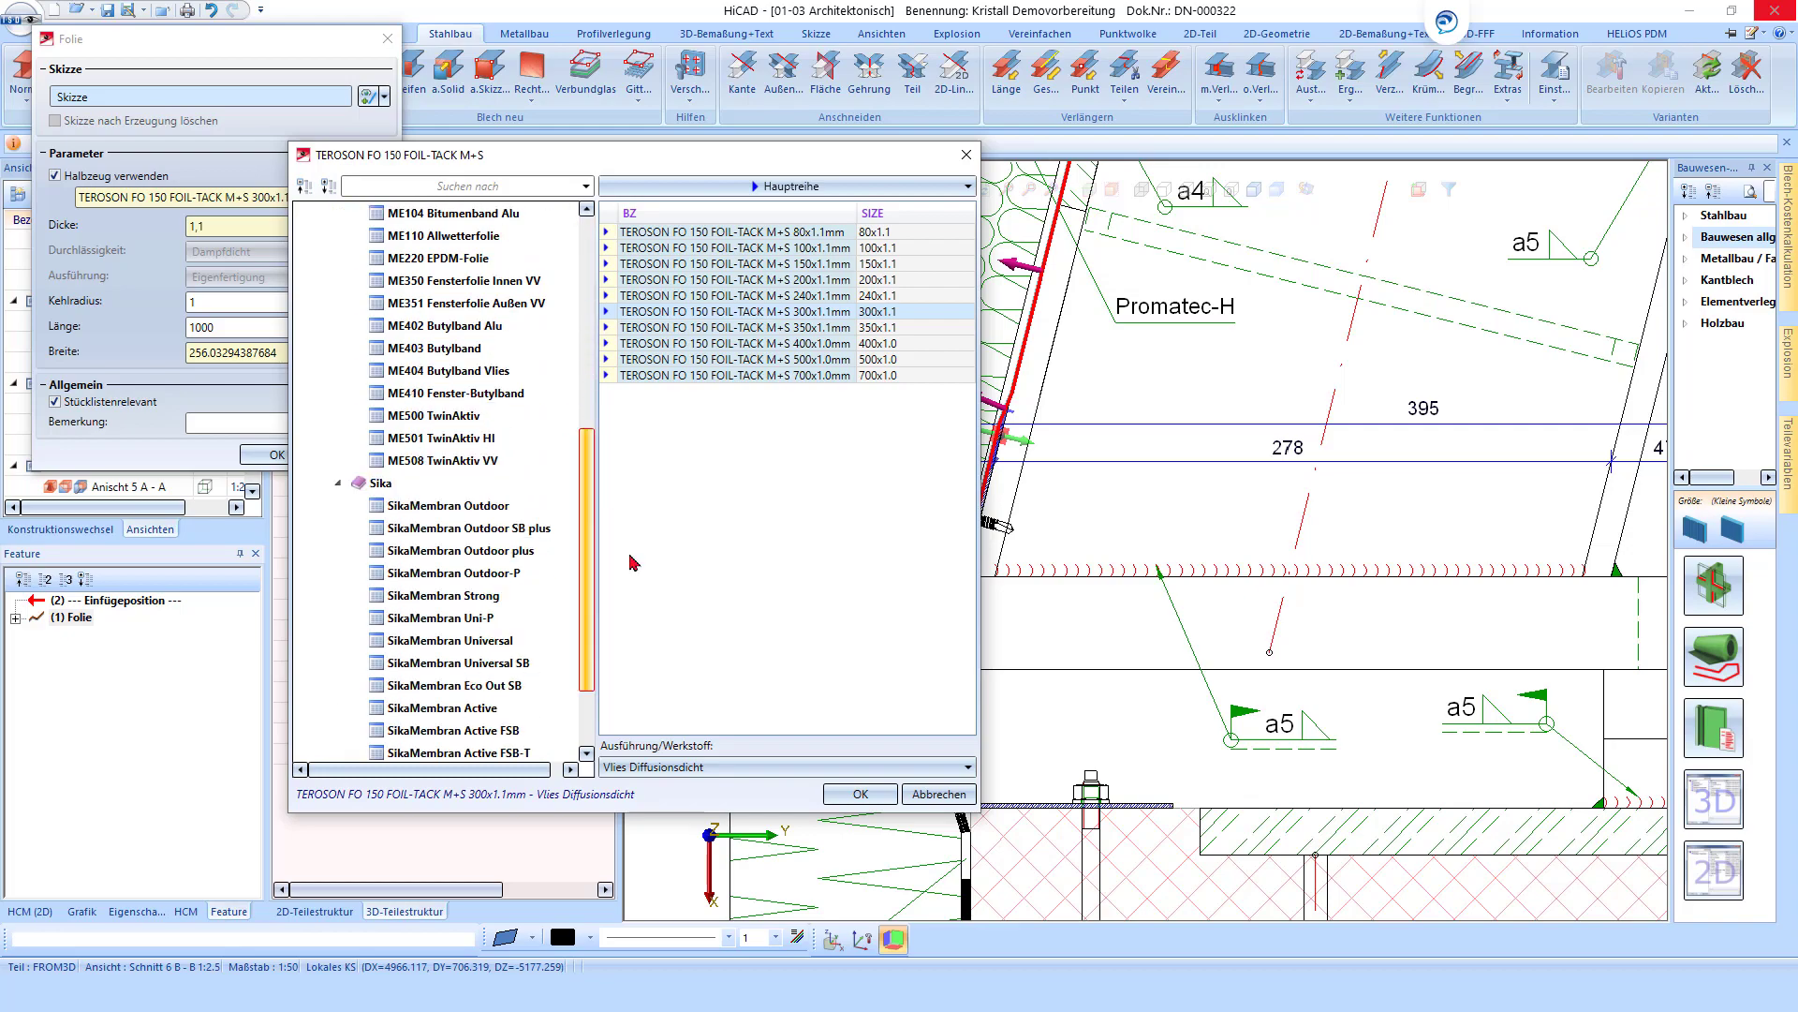